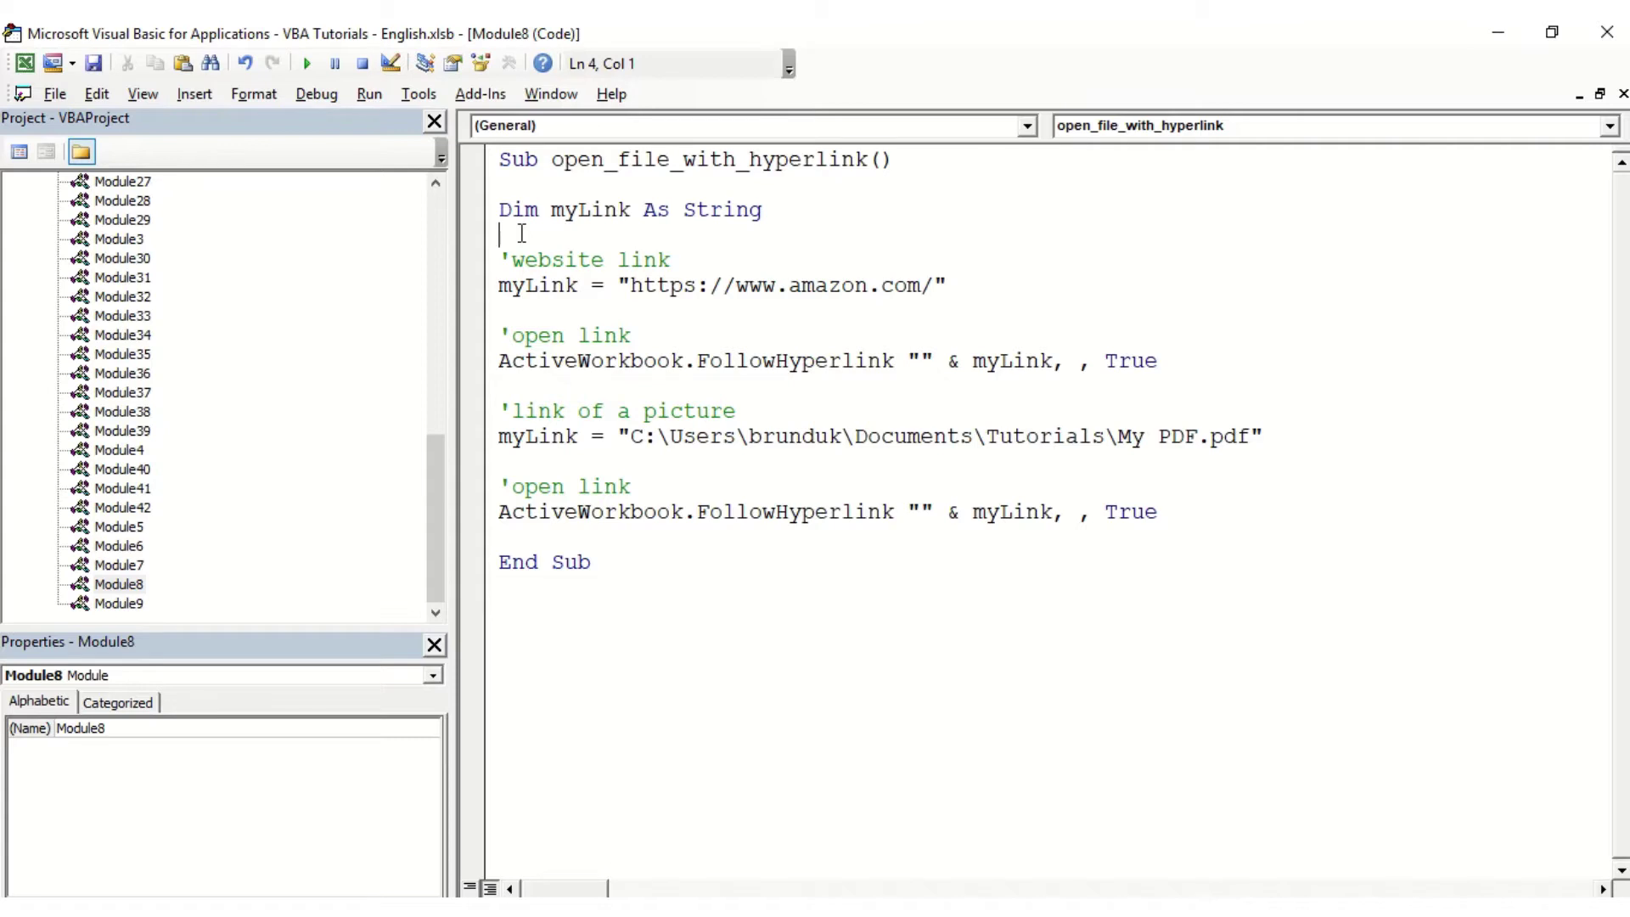
Extend the 'link of a picture' comment to read 'picture/PDF/ any kind of file'.
{"action": "left_click_drag", "start_coordinate": [500, 256], "coordinate": [517, 289]}
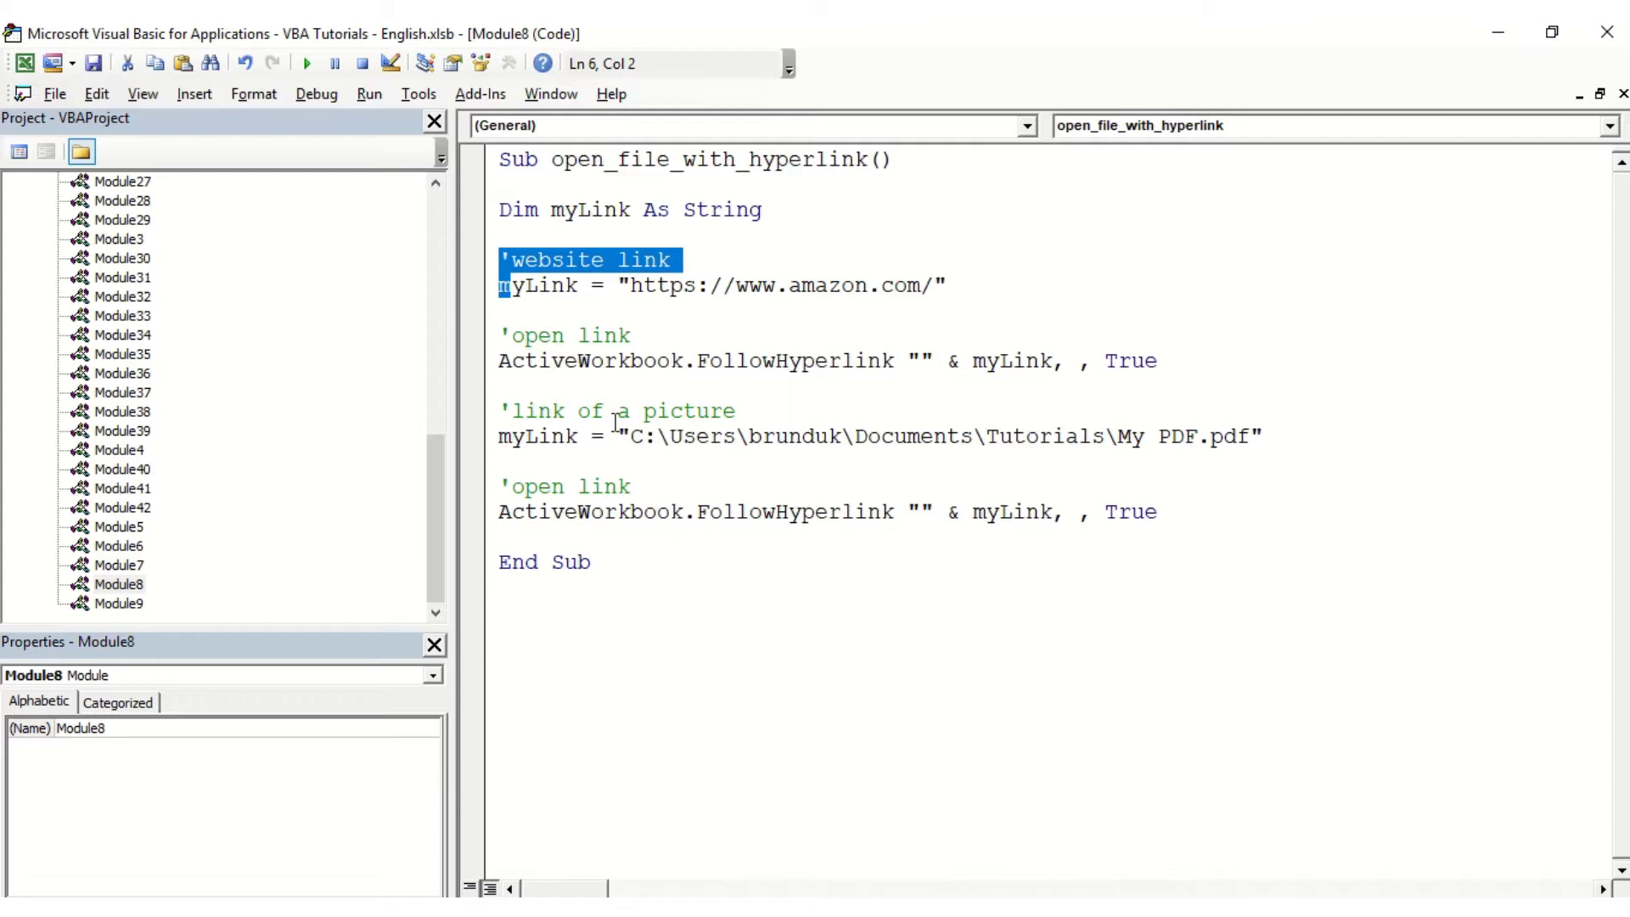
{"action": "left_click", "coordinate": [723, 413]}
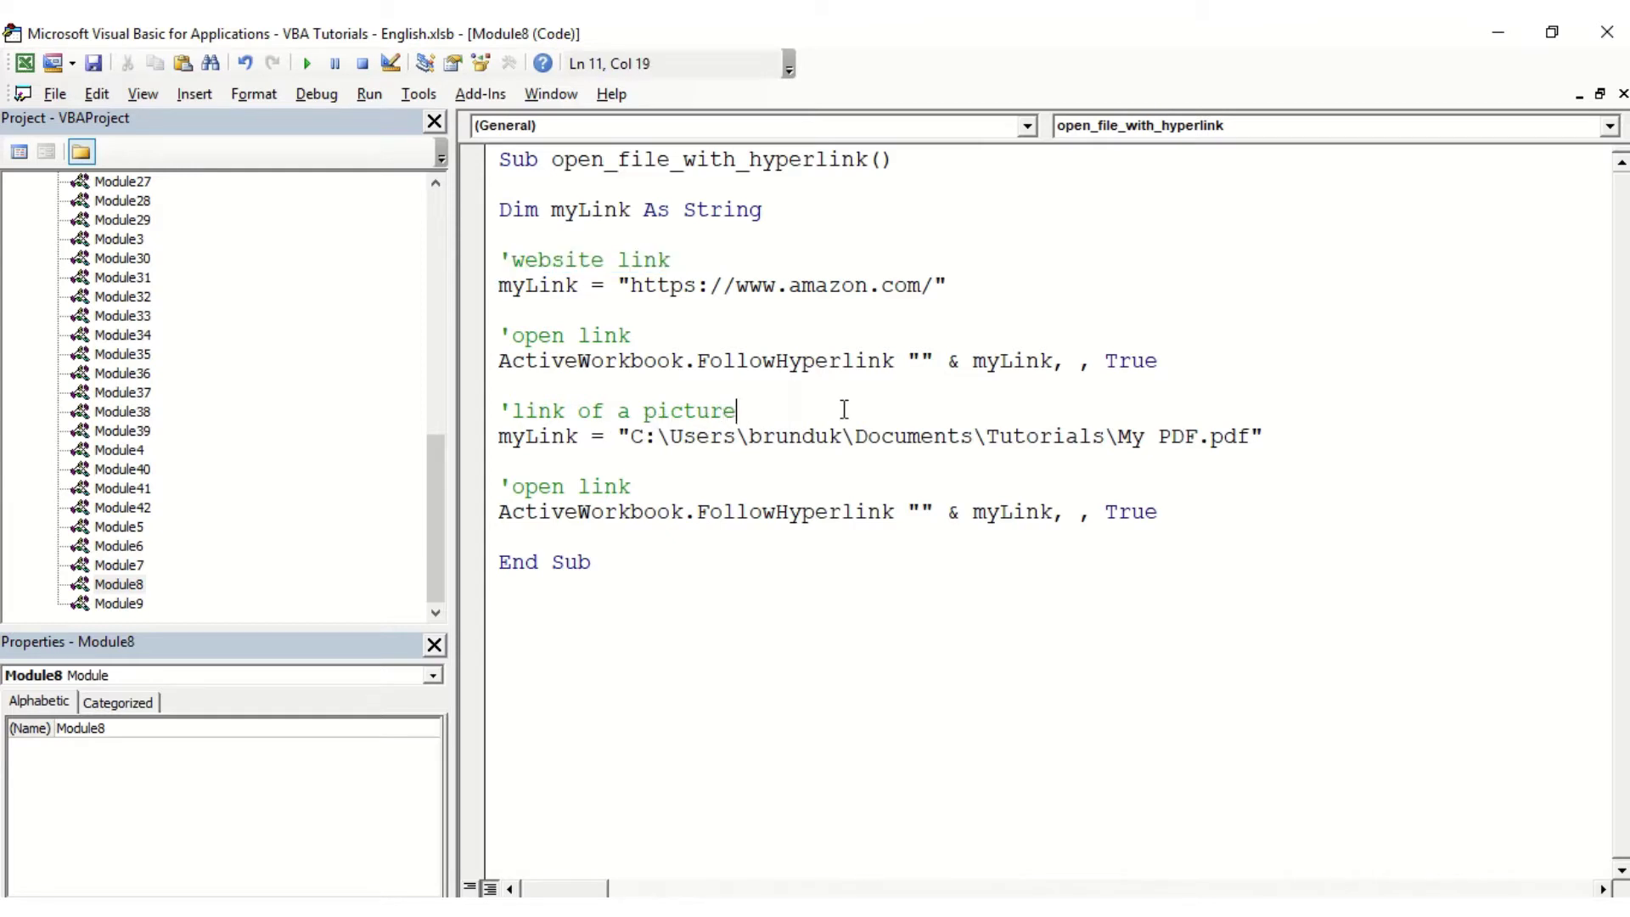
{"action": "type", "text": "/PDF"}
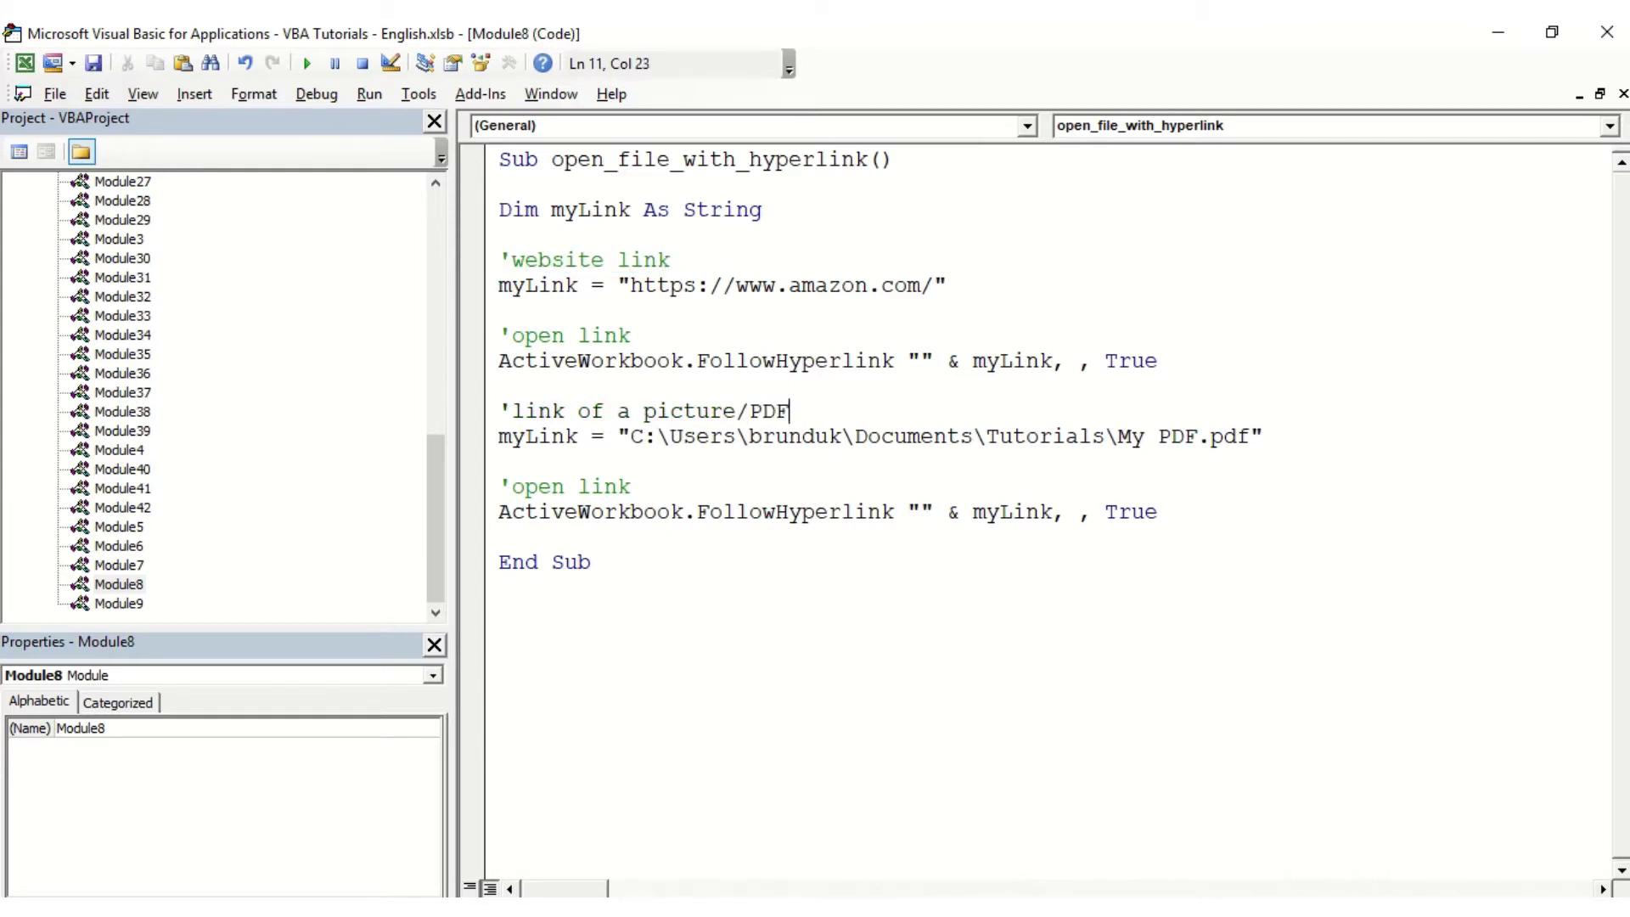
{"action": "type", "text": "/ any "}
{"action": "type", "text": "kind of file"}
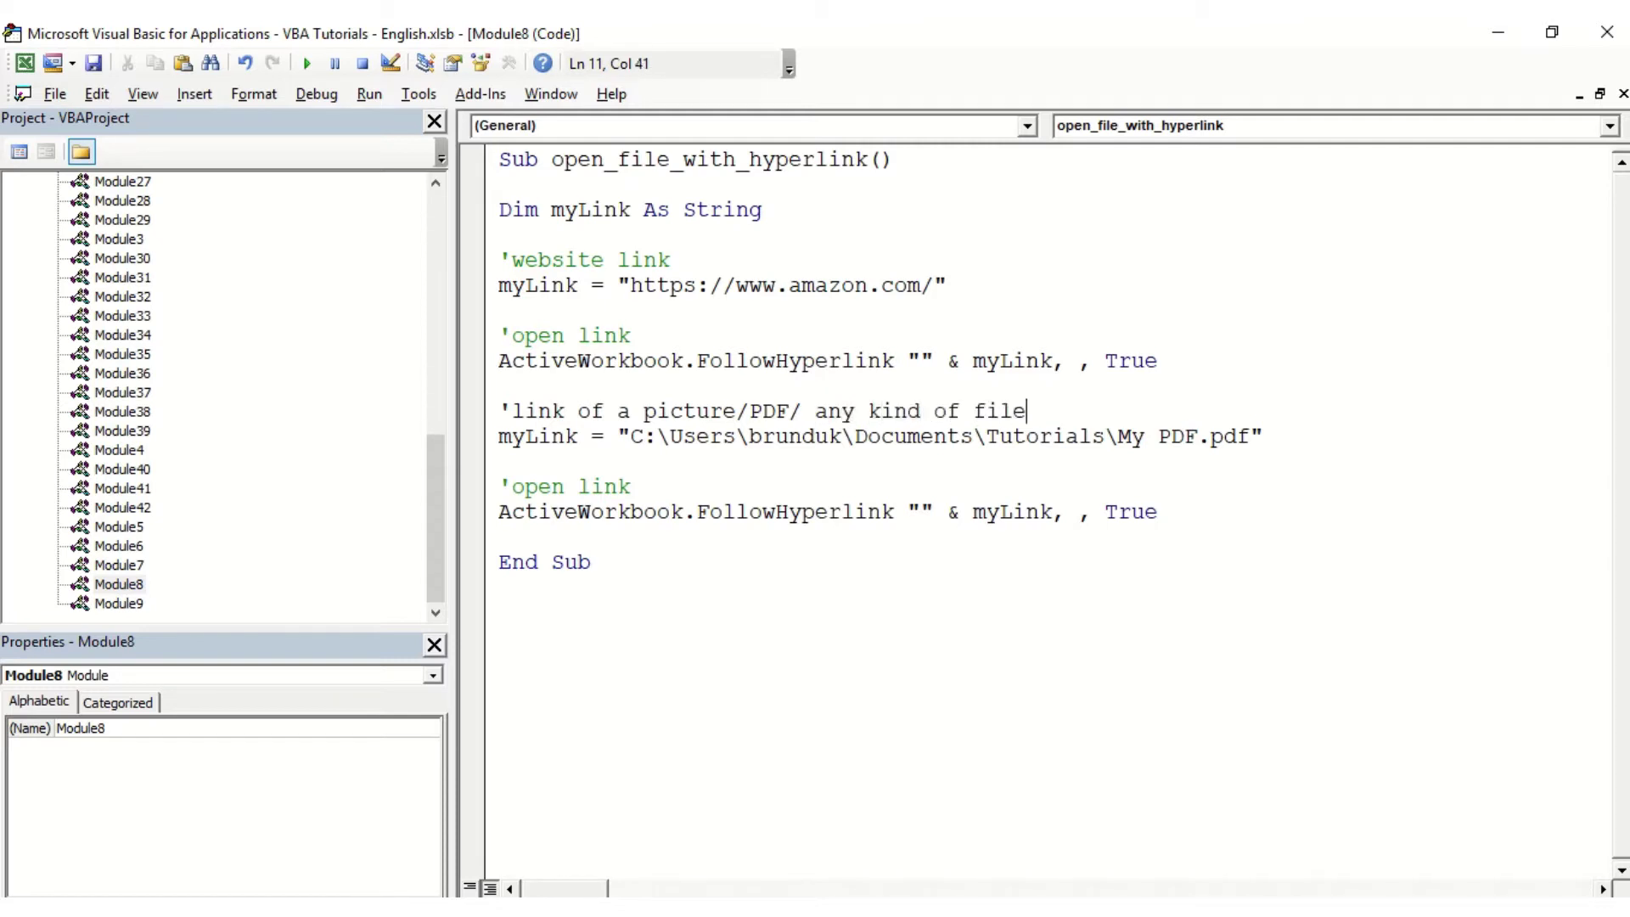
{"action": "key", "text": "Down"}
{"action": "key", "text": "Down"}
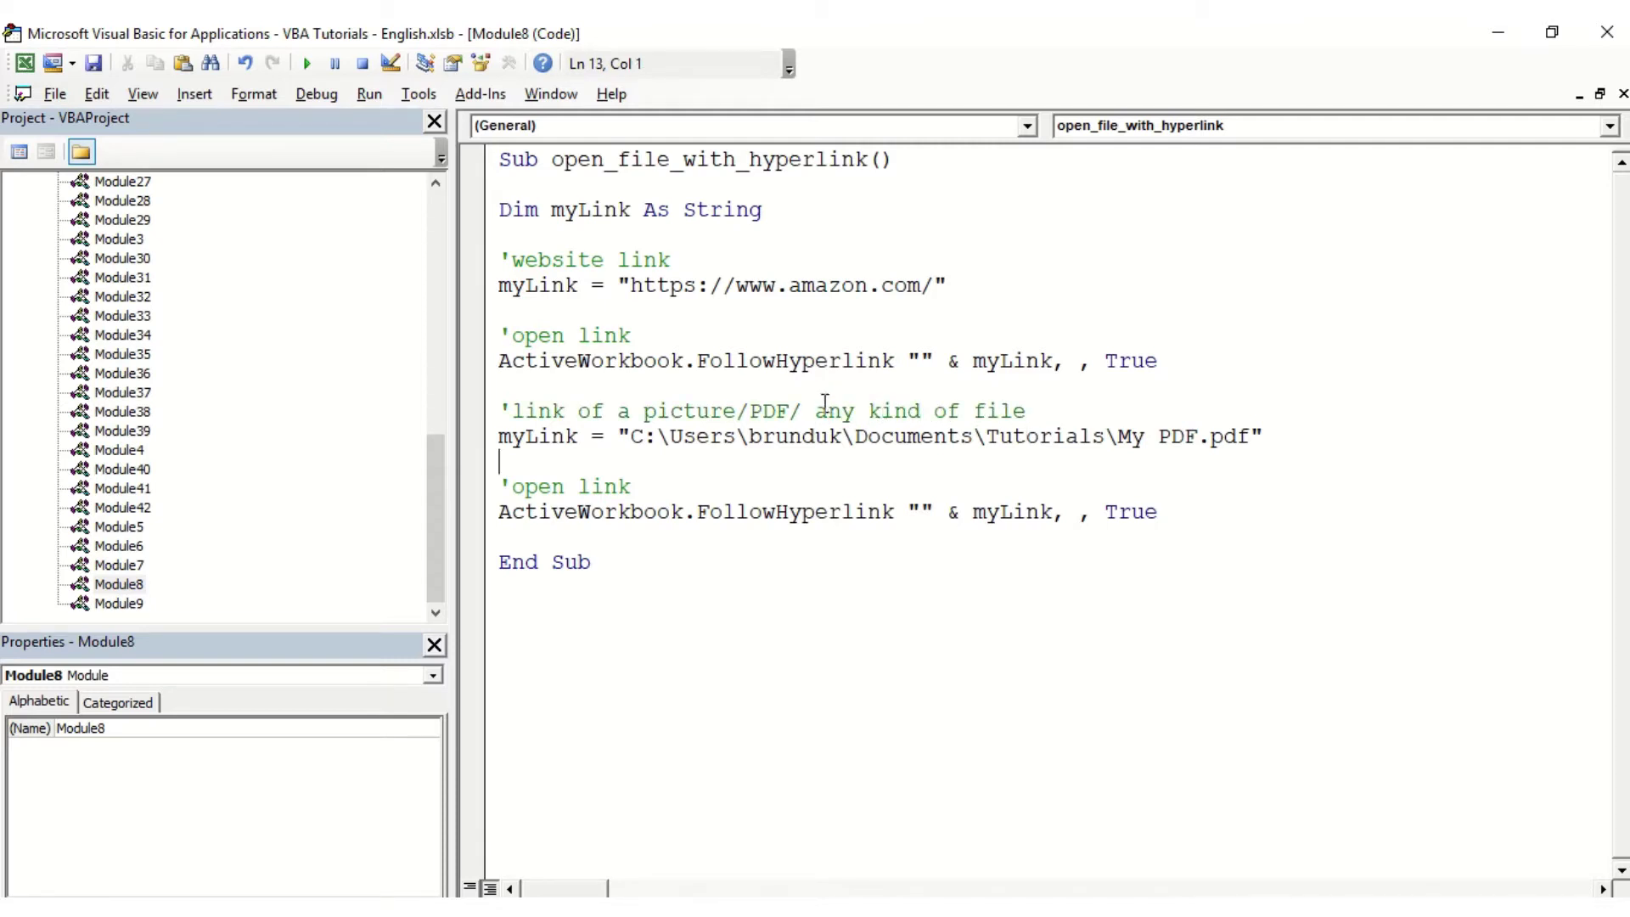
Remove the space before 'any' so the comment reads 'picture/PDF/any kind of file'.
{"action": "left_click", "coordinate": [816, 410]}
{"action": "key", "text": "BackSpace"}
{"action": "key", "text": "Down"}
{"action": "key", "text": "Down"}
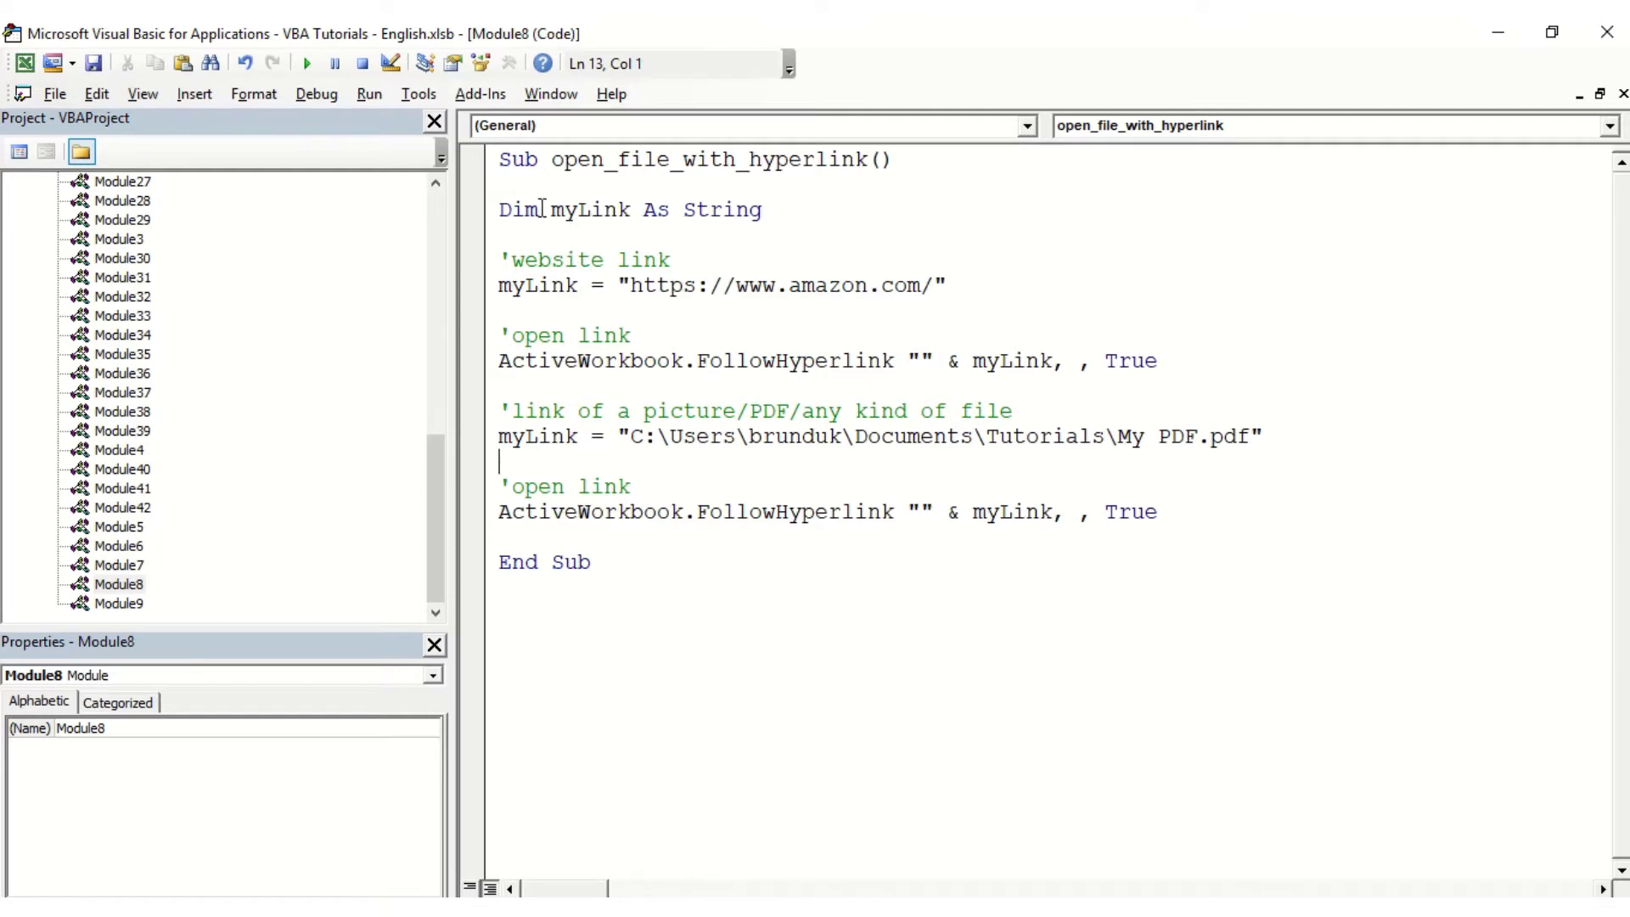
Review the myLink declaration and its amazon.com URL assignment.
{"action": "left_click_drag", "start_coordinate": [551, 210], "coordinate": [633, 212]}
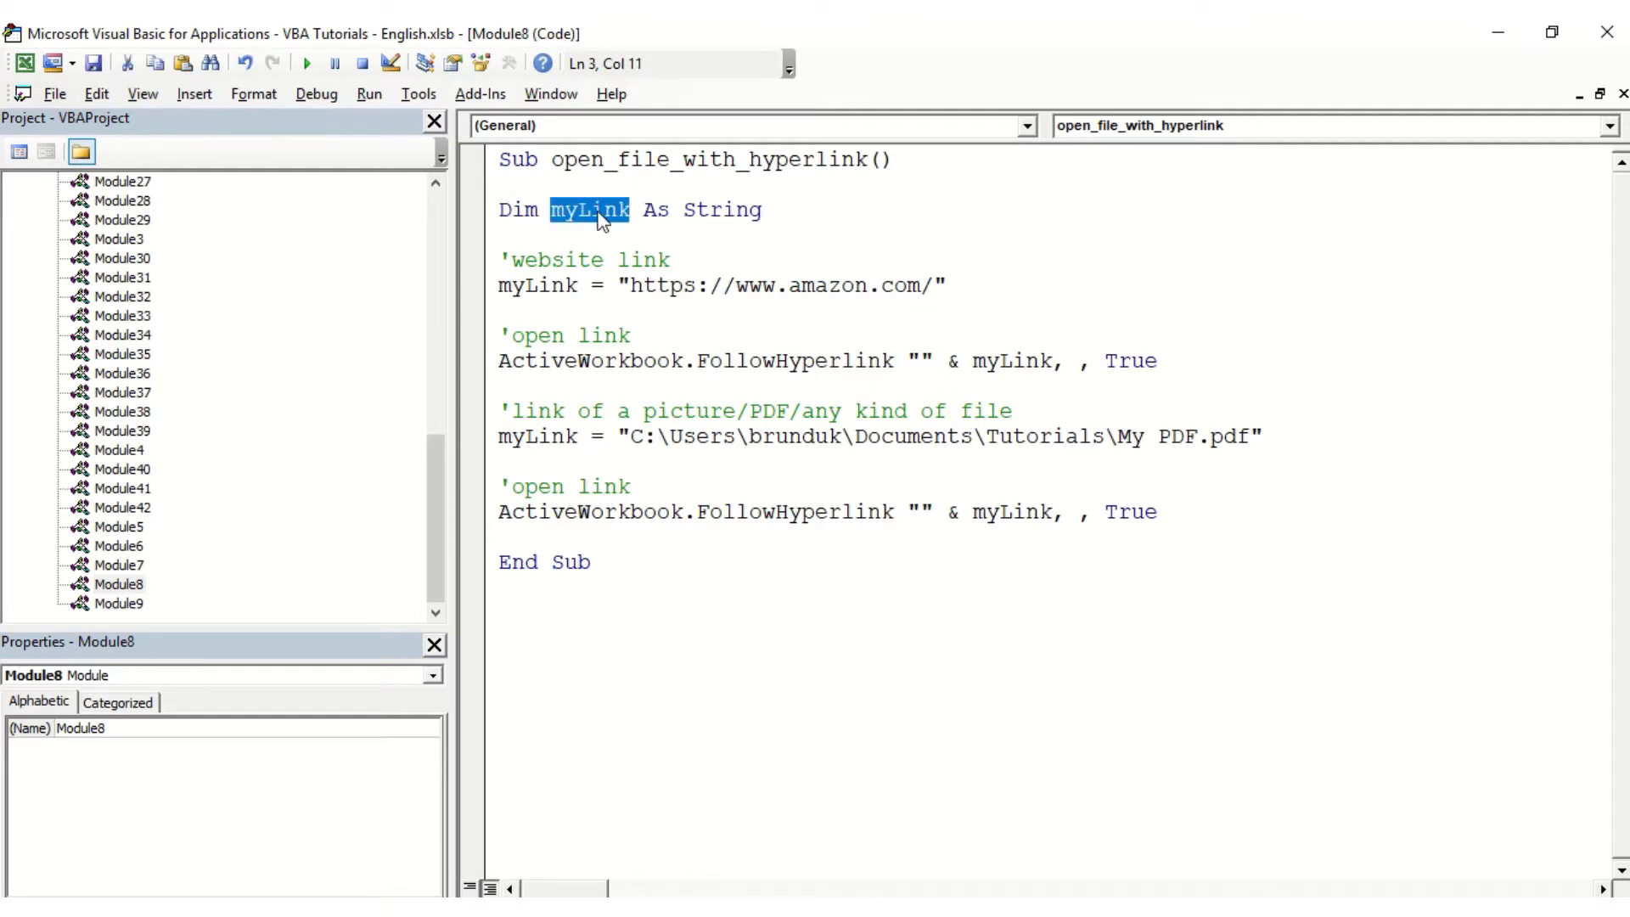
{"action": "left_click", "coordinate": [738, 225]}
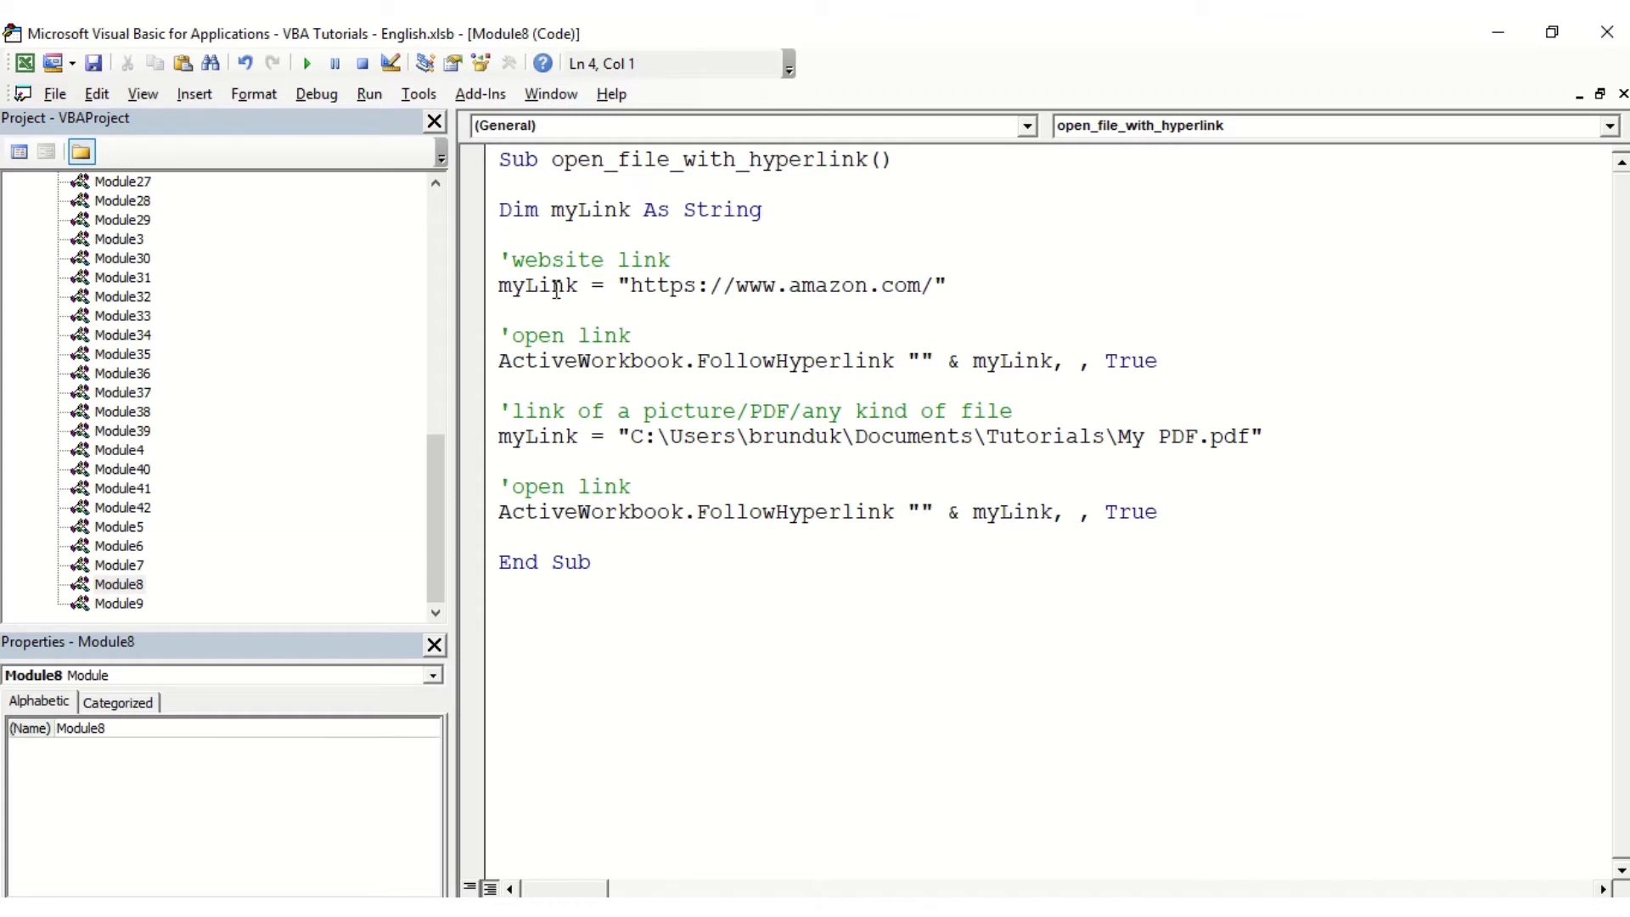
{"action": "left_click_drag", "start_coordinate": [499, 285], "coordinate": [595, 294]}
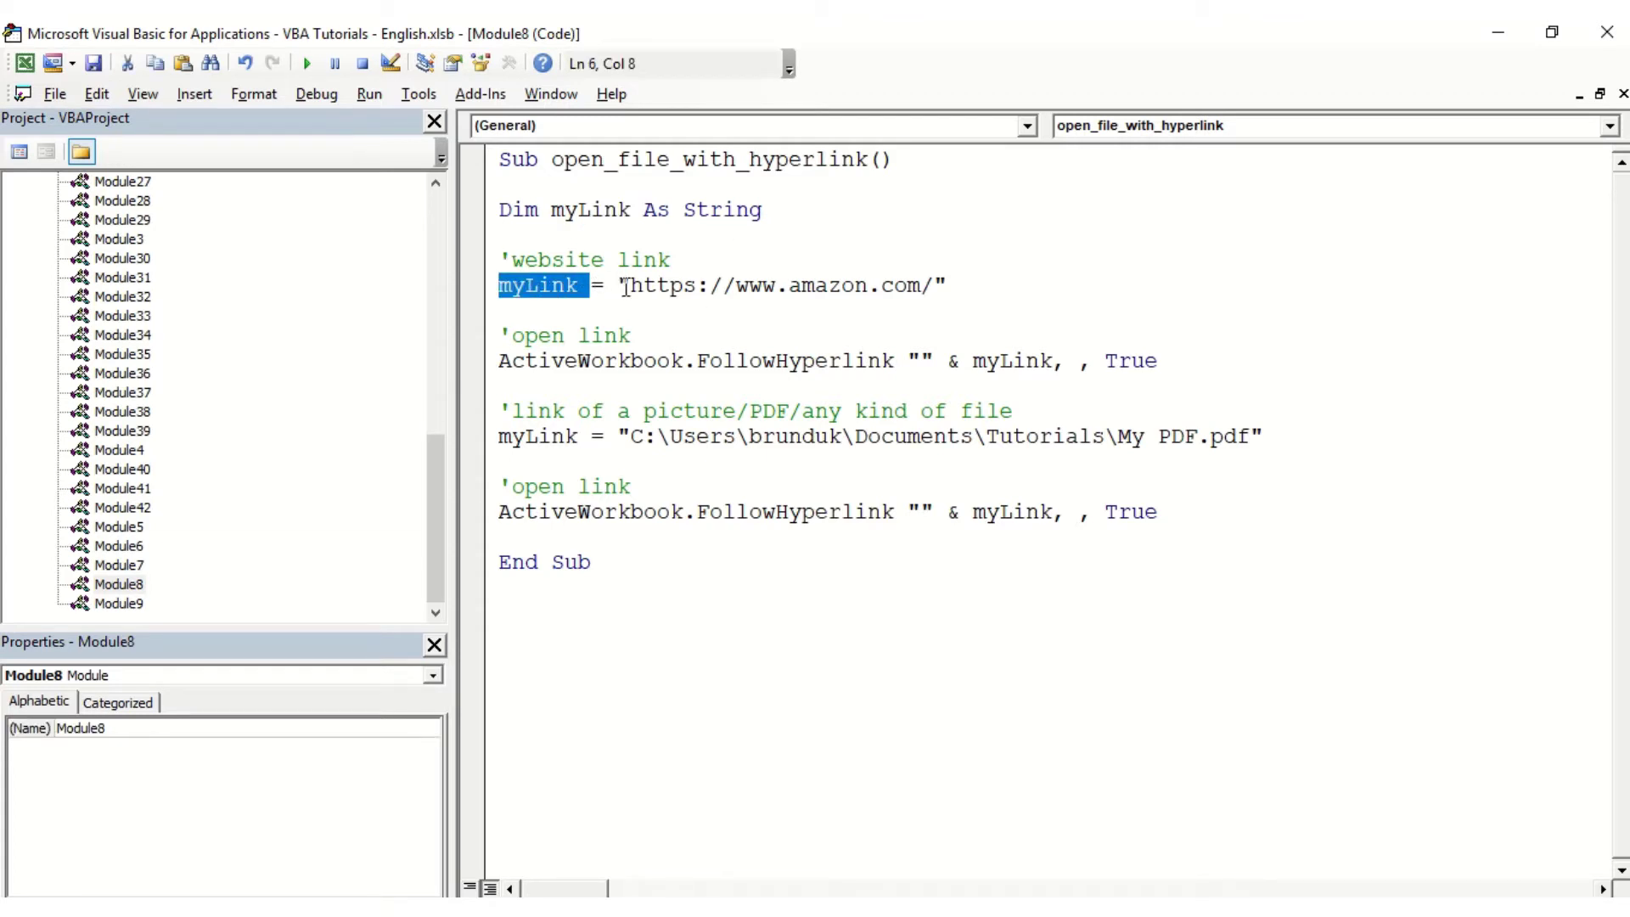
{"action": "left_click_drag", "start_coordinate": [619, 288], "coordinate": [971, 300]}
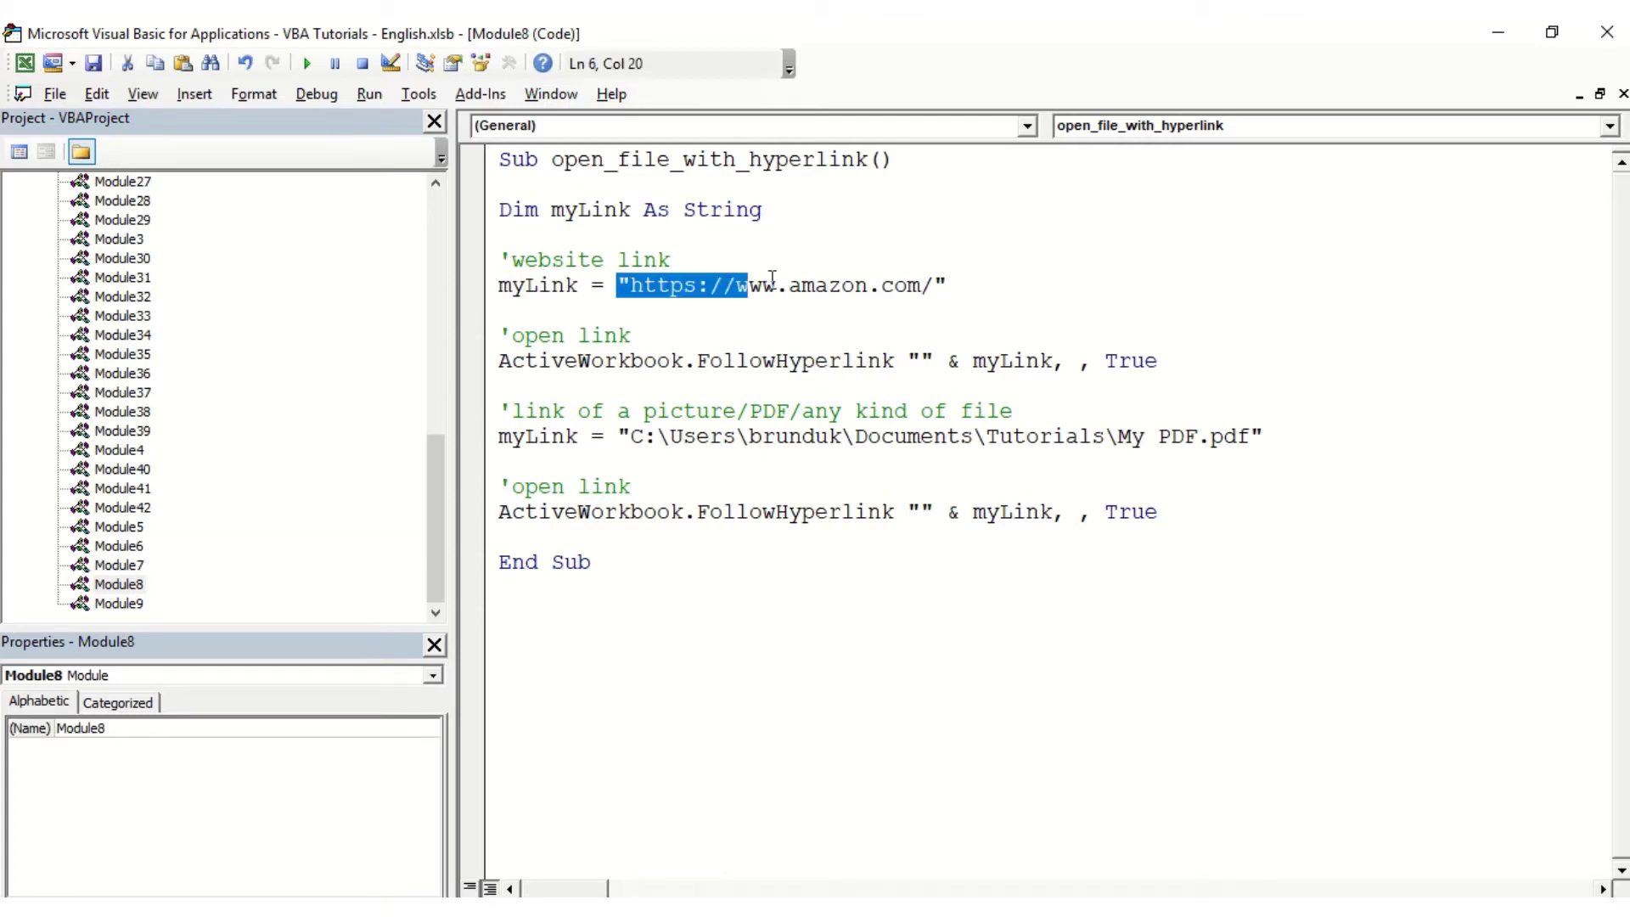
{"action": "left_click", "coordinate": [671, 290]}
{"action": "left_click", "coordinate": [536, 313]}
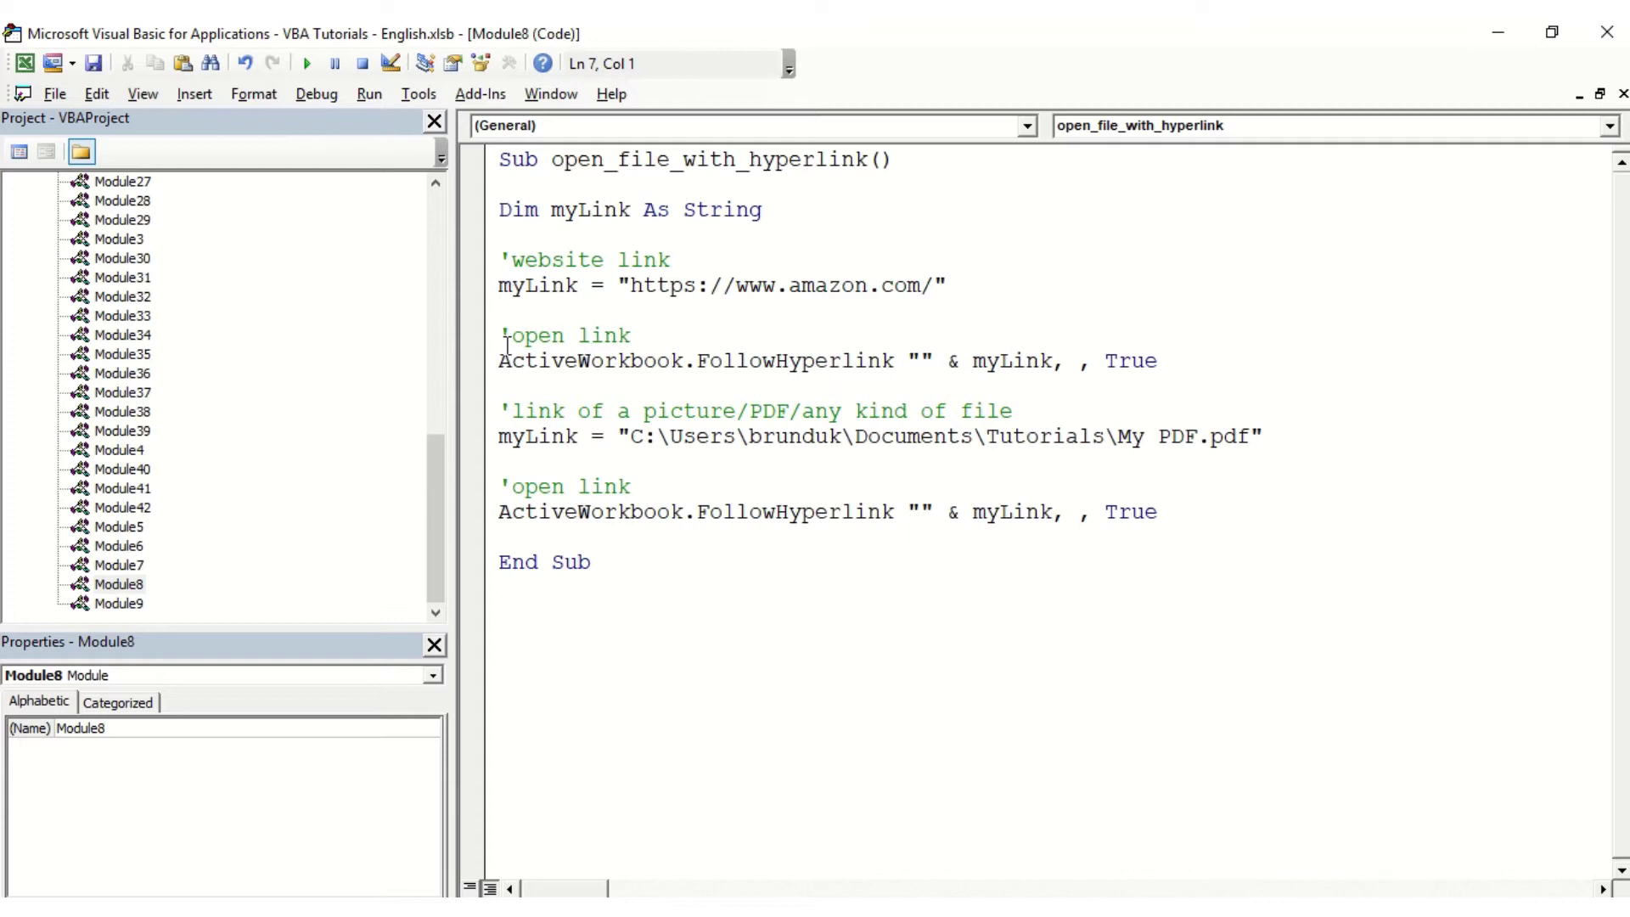
Review the FollowHyperlink call and the PDF path lines, then place the cursor inside the macro.
{"action": "left_click_drag", "start_coordinate": [499, 361], "coordinate": [711, 370]}
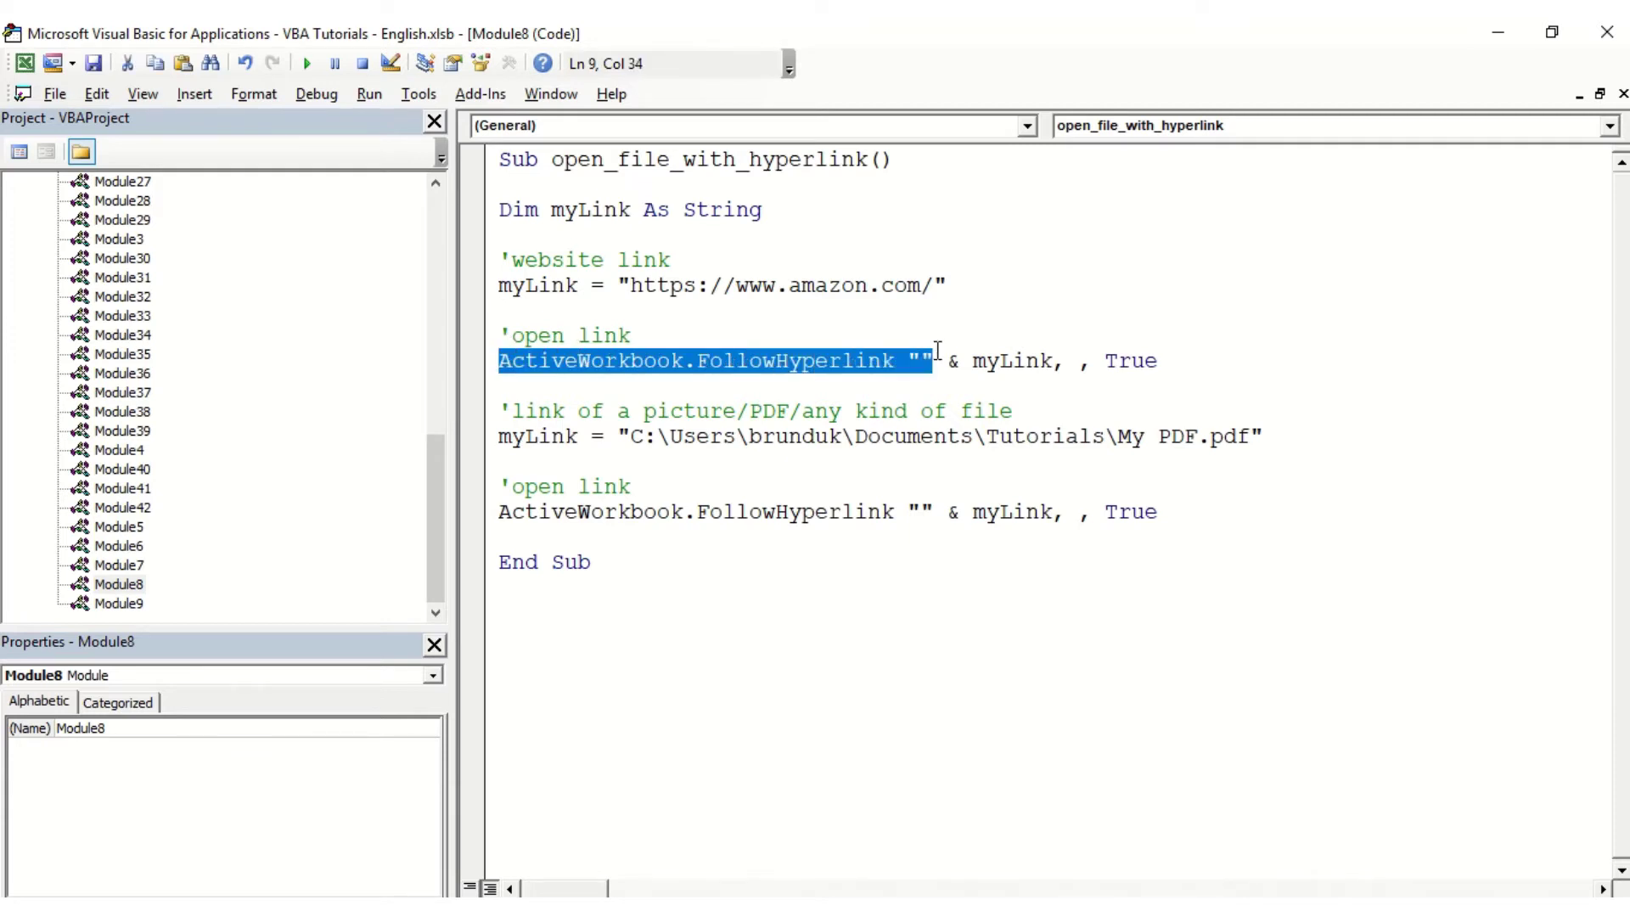
{"action": "left_click_drag", "start_coordinate": [711, 370], "coordinate": [1067, 369]}
{"action": "left_click", "coordinate": [1006, 365]}
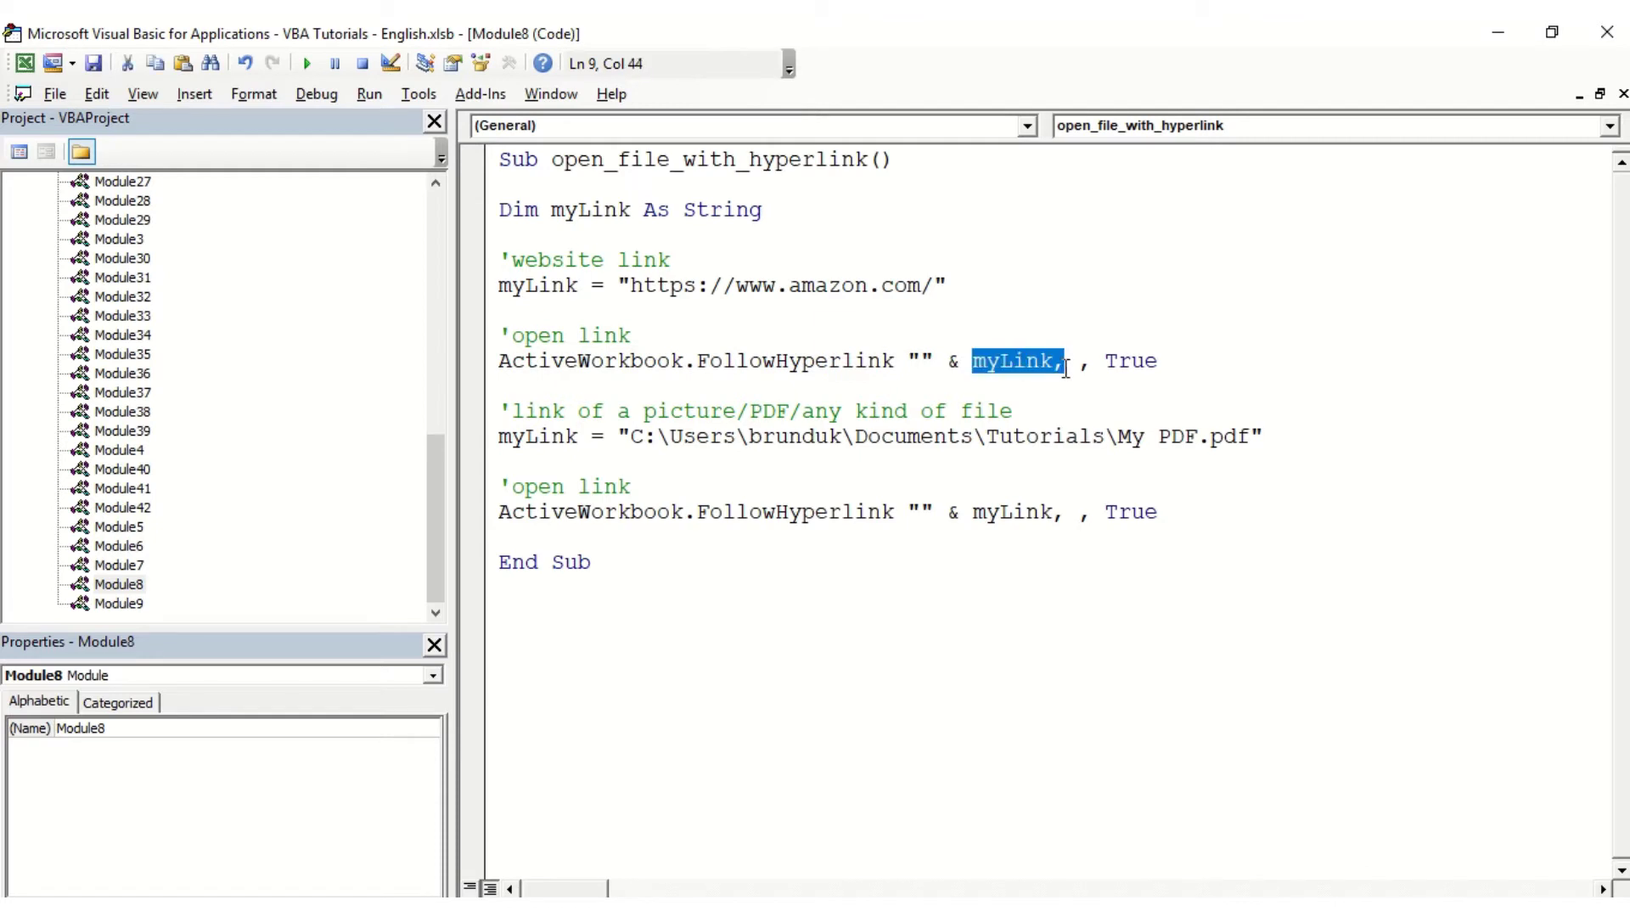
{"action": "left_click", "coordinate": [967, 383]}
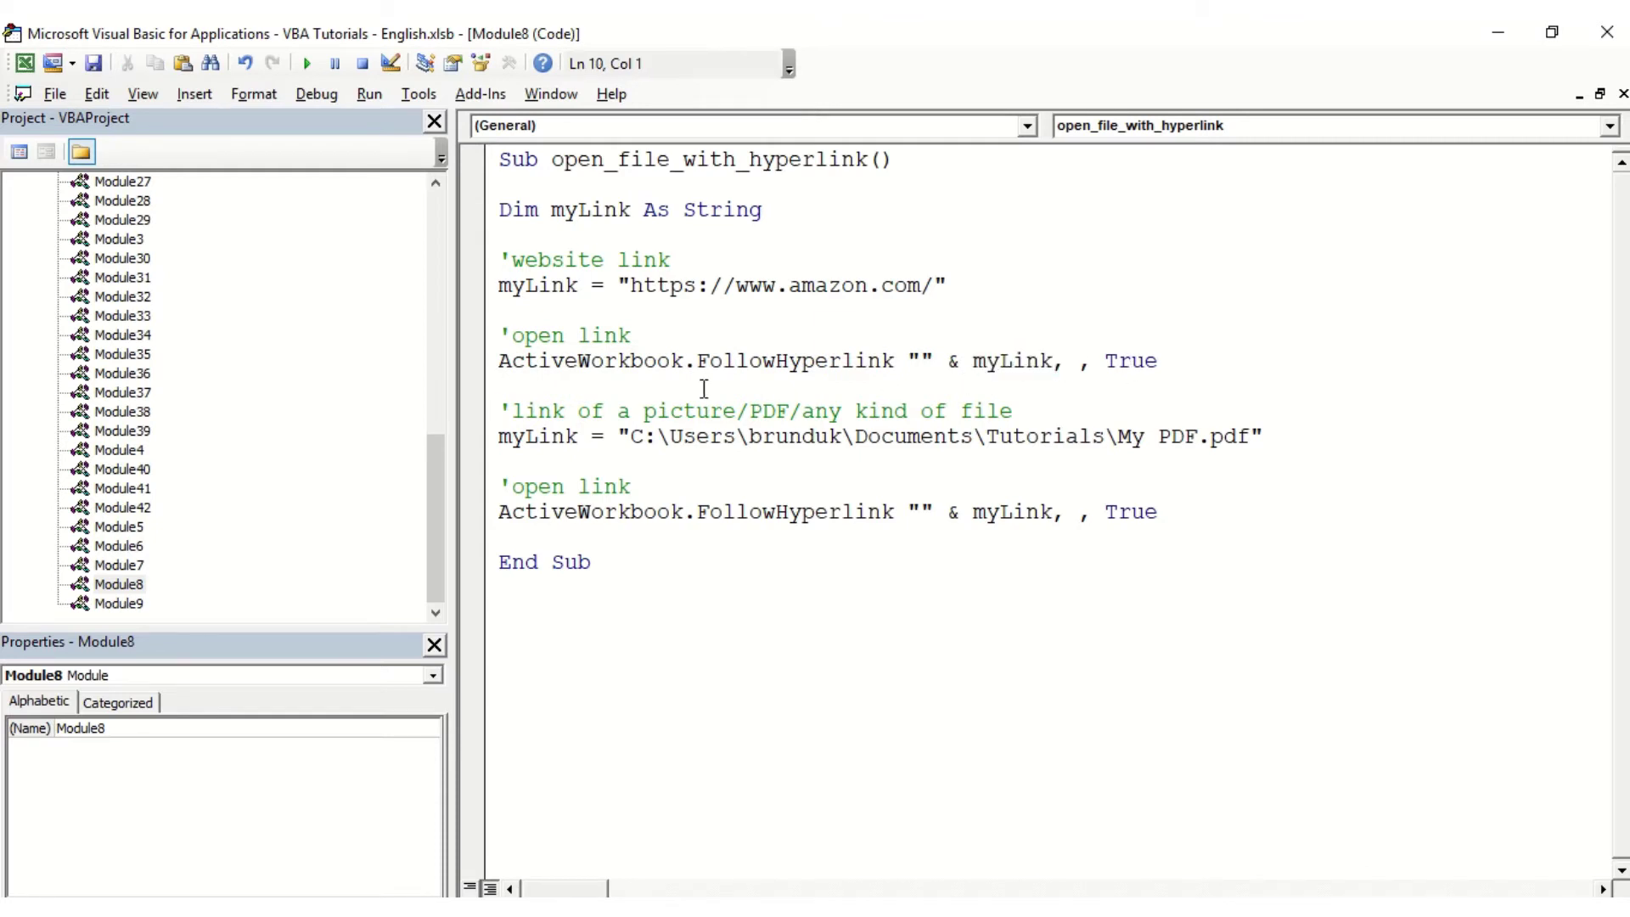
{"action": "mouse_move", "coordinate": [501, 410]}
{"action": "left_mouse_down"}
{"action": "mouse_move", "coordinate": [736, 436]}
{"action": "mouse_move", "coordinate": [1274, 448]}
{"action": "left_mouse_up"}
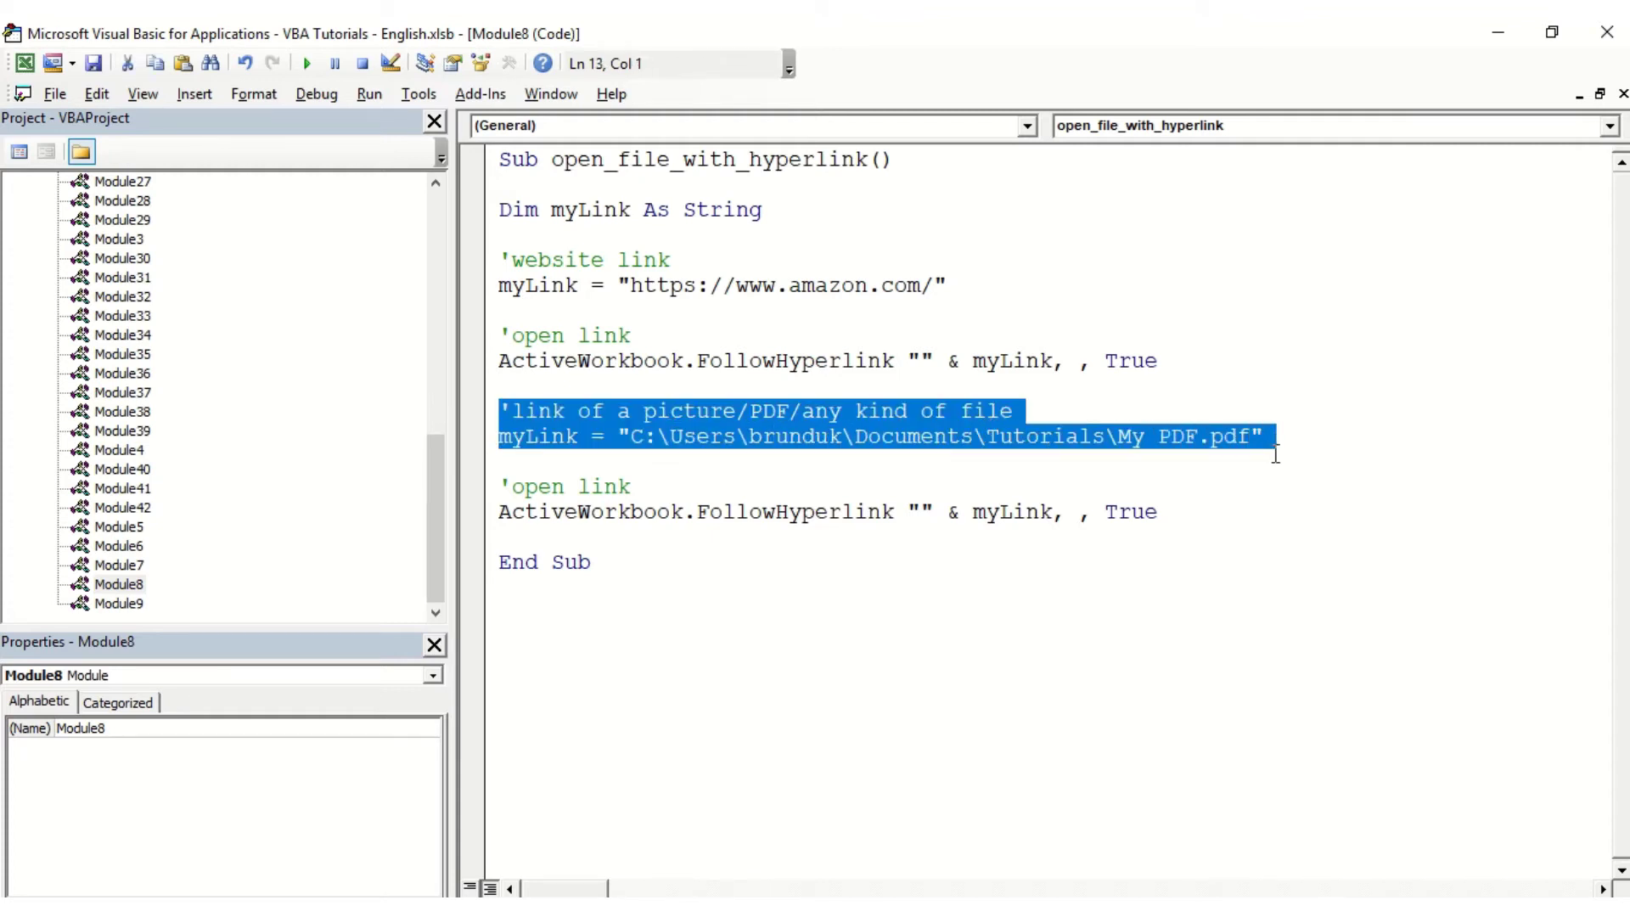
{"action": "left_click", "coordinate": [1024, 459]}
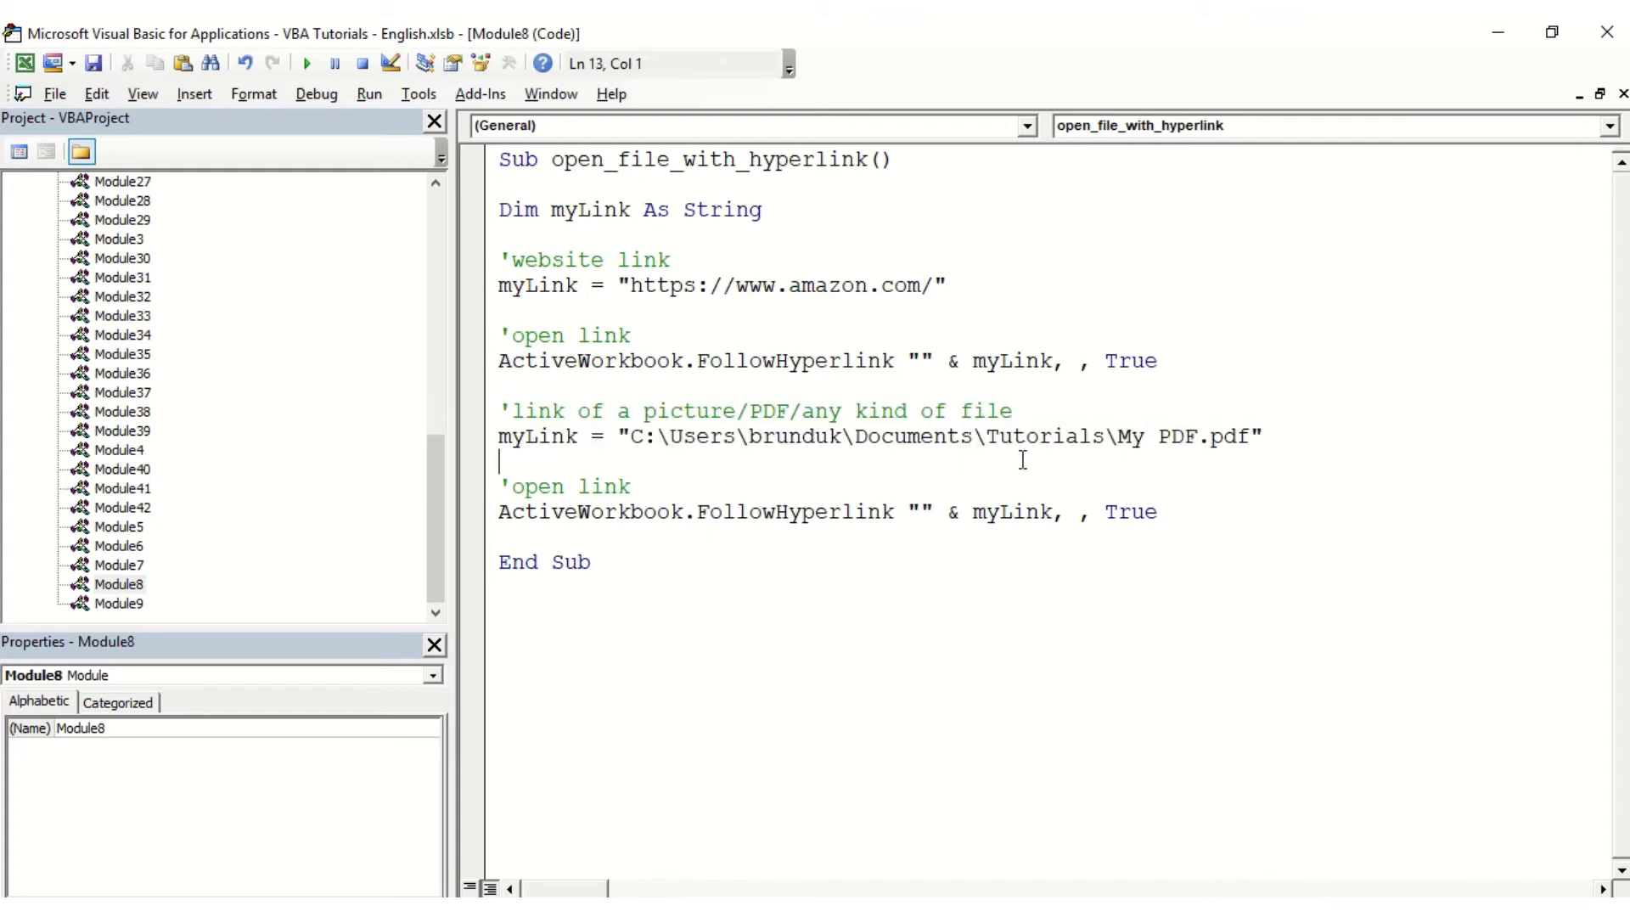
{"action": "left_click", "coordinate": [528, 184]}
Run open_file_with_hyperlink and check the Amazon and My PDF.pdf pages in Edge.
{"action": "left_click", "coordinate": [303, 65]}
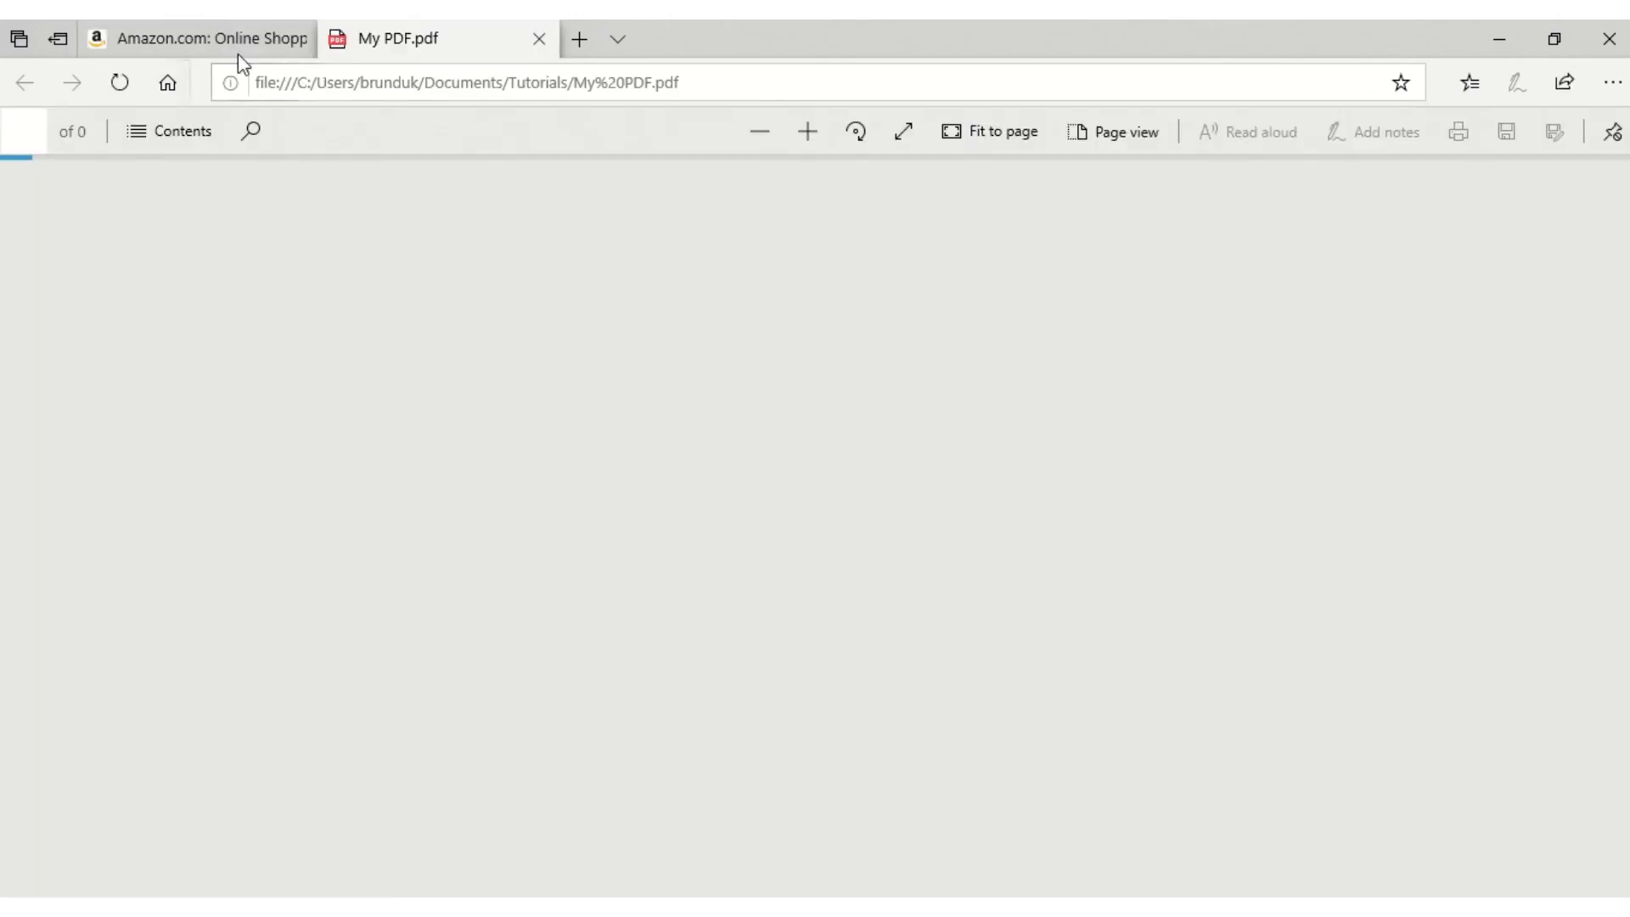
{"action": "left_click", "coordinate": [219, 42]}
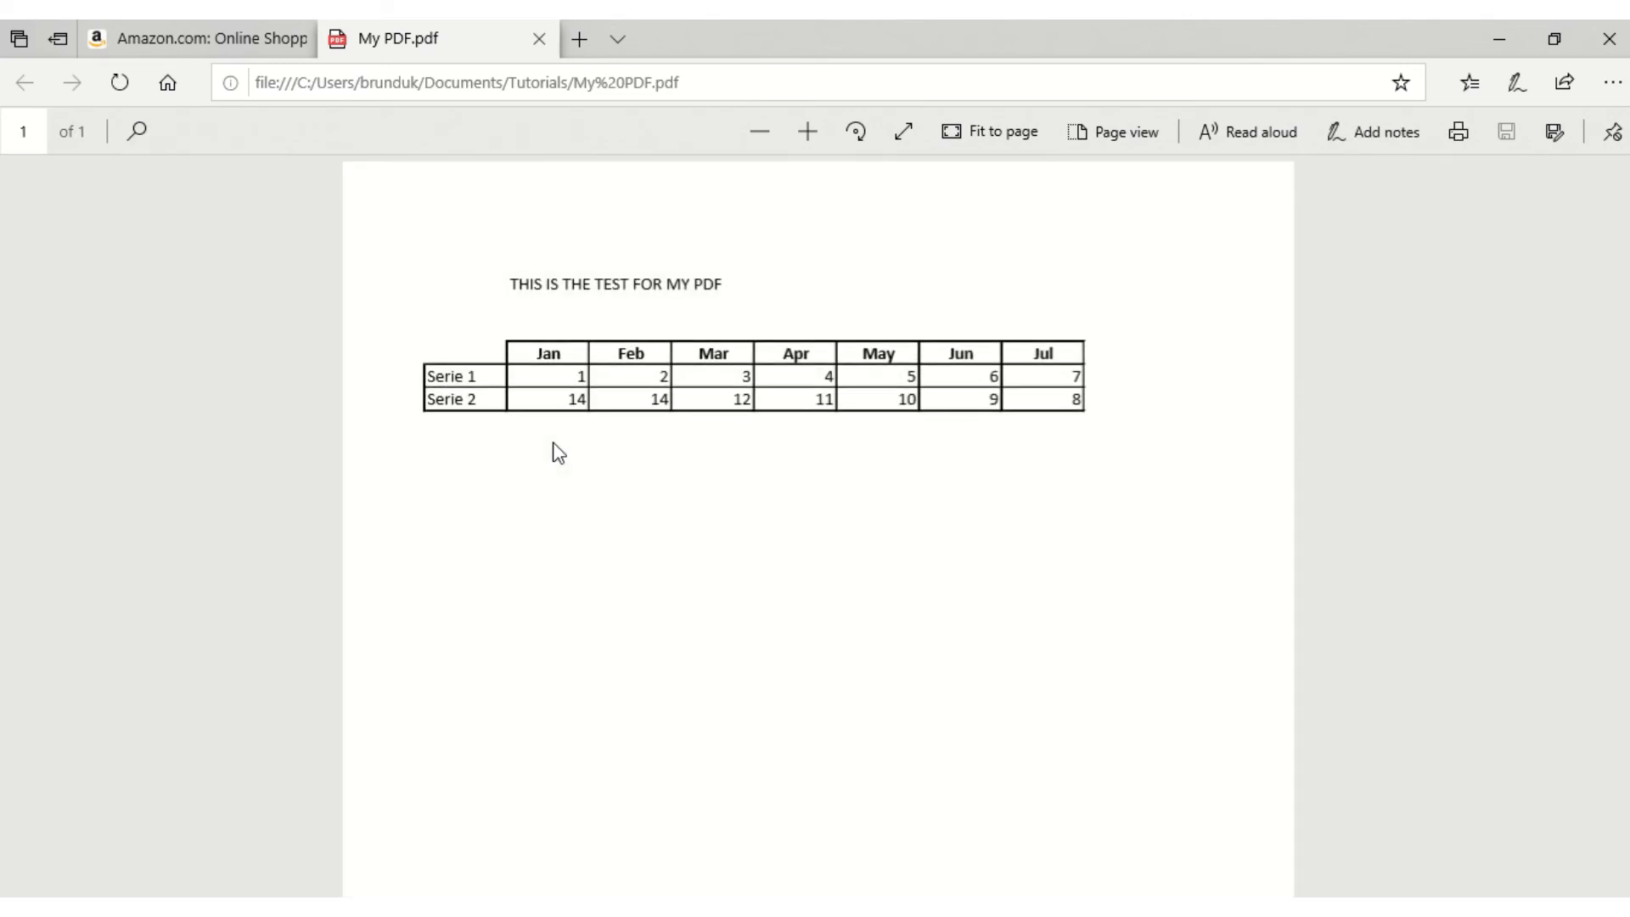
{"action": "left_click", "coordinate": [233, 46]}
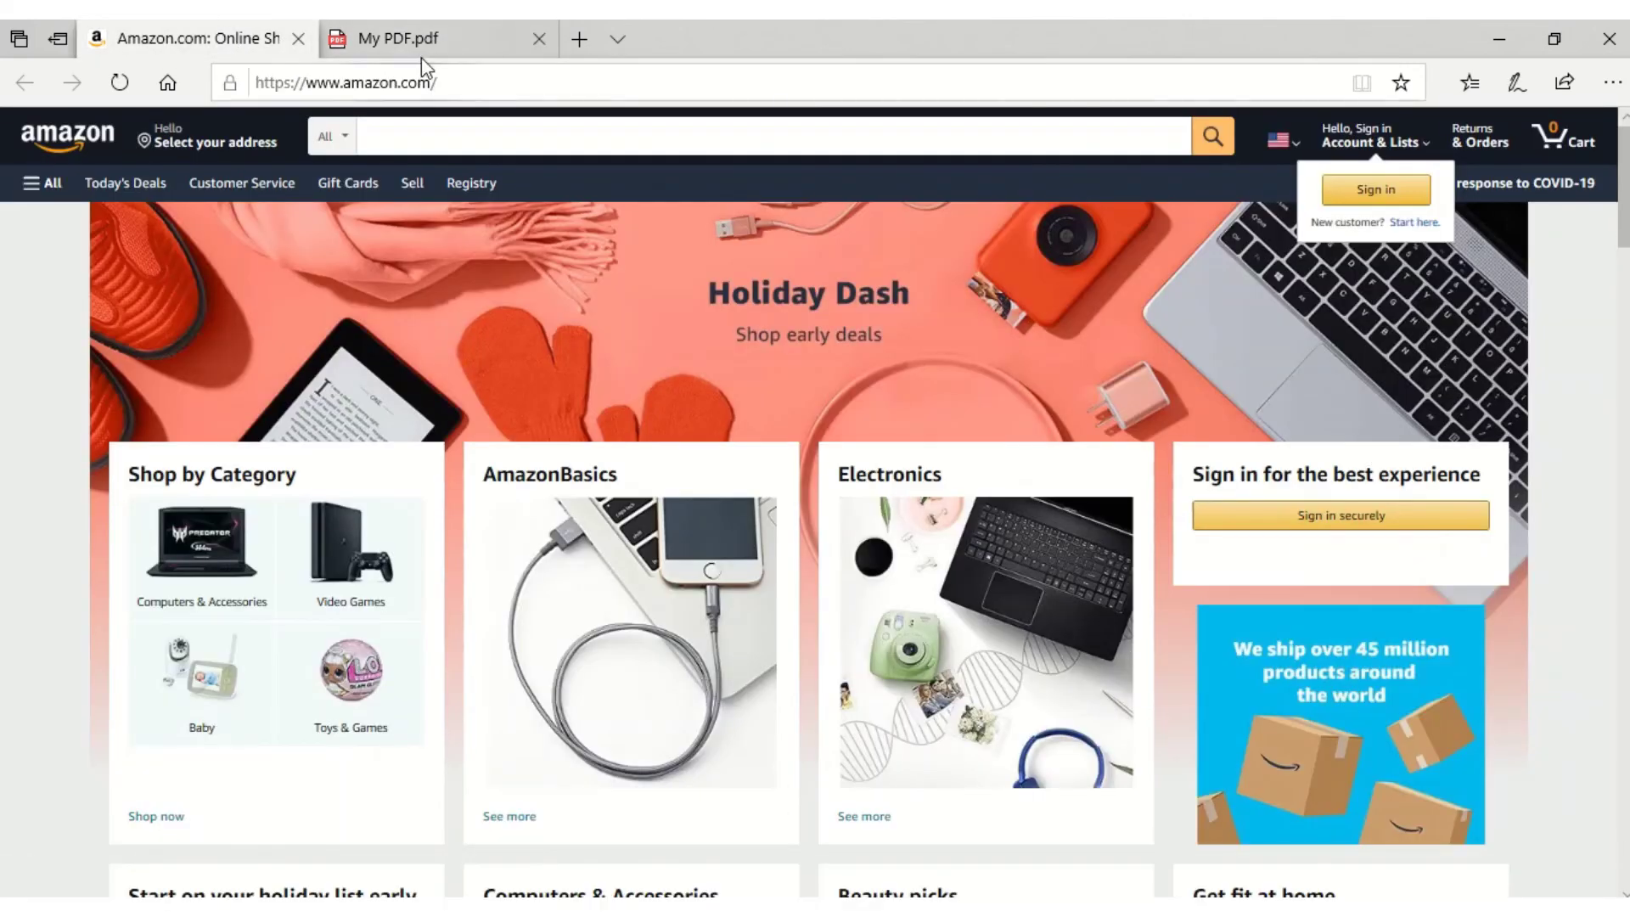
{"action": "left_click", "coordinate": [433, 43]}
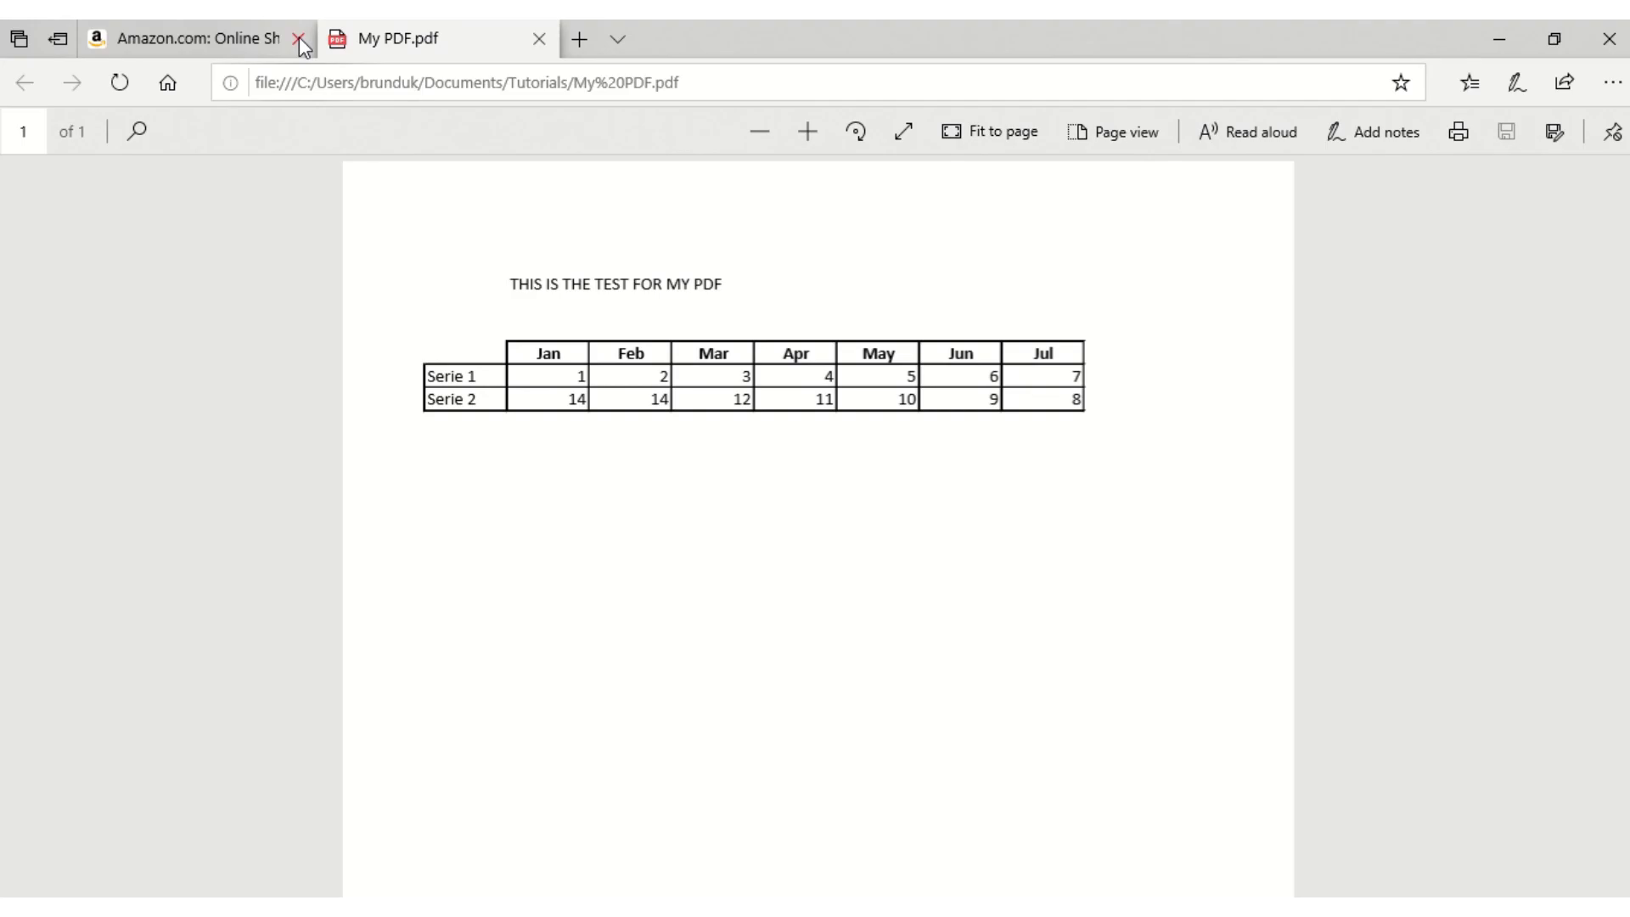
{"action": "left_click", "coordinate": [301, 39]}
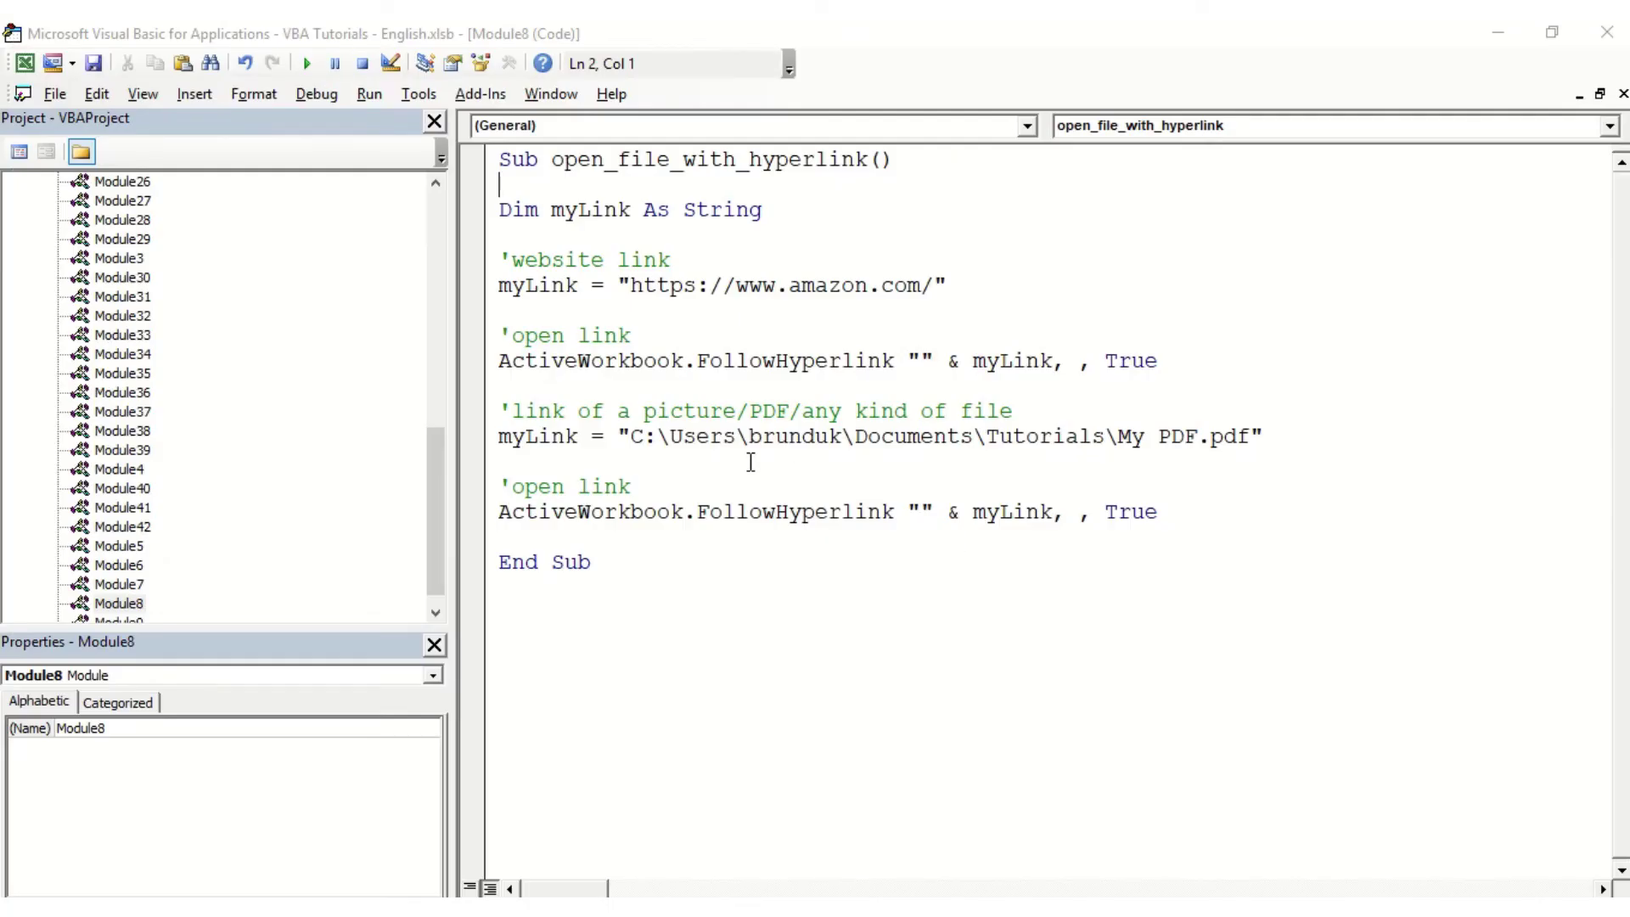
{"action": "left_click", "coordinate": [668, 383]}
{"action": "left_click_drag", "start_coordinate": [498, 361], "coordinate": [695, 360]}
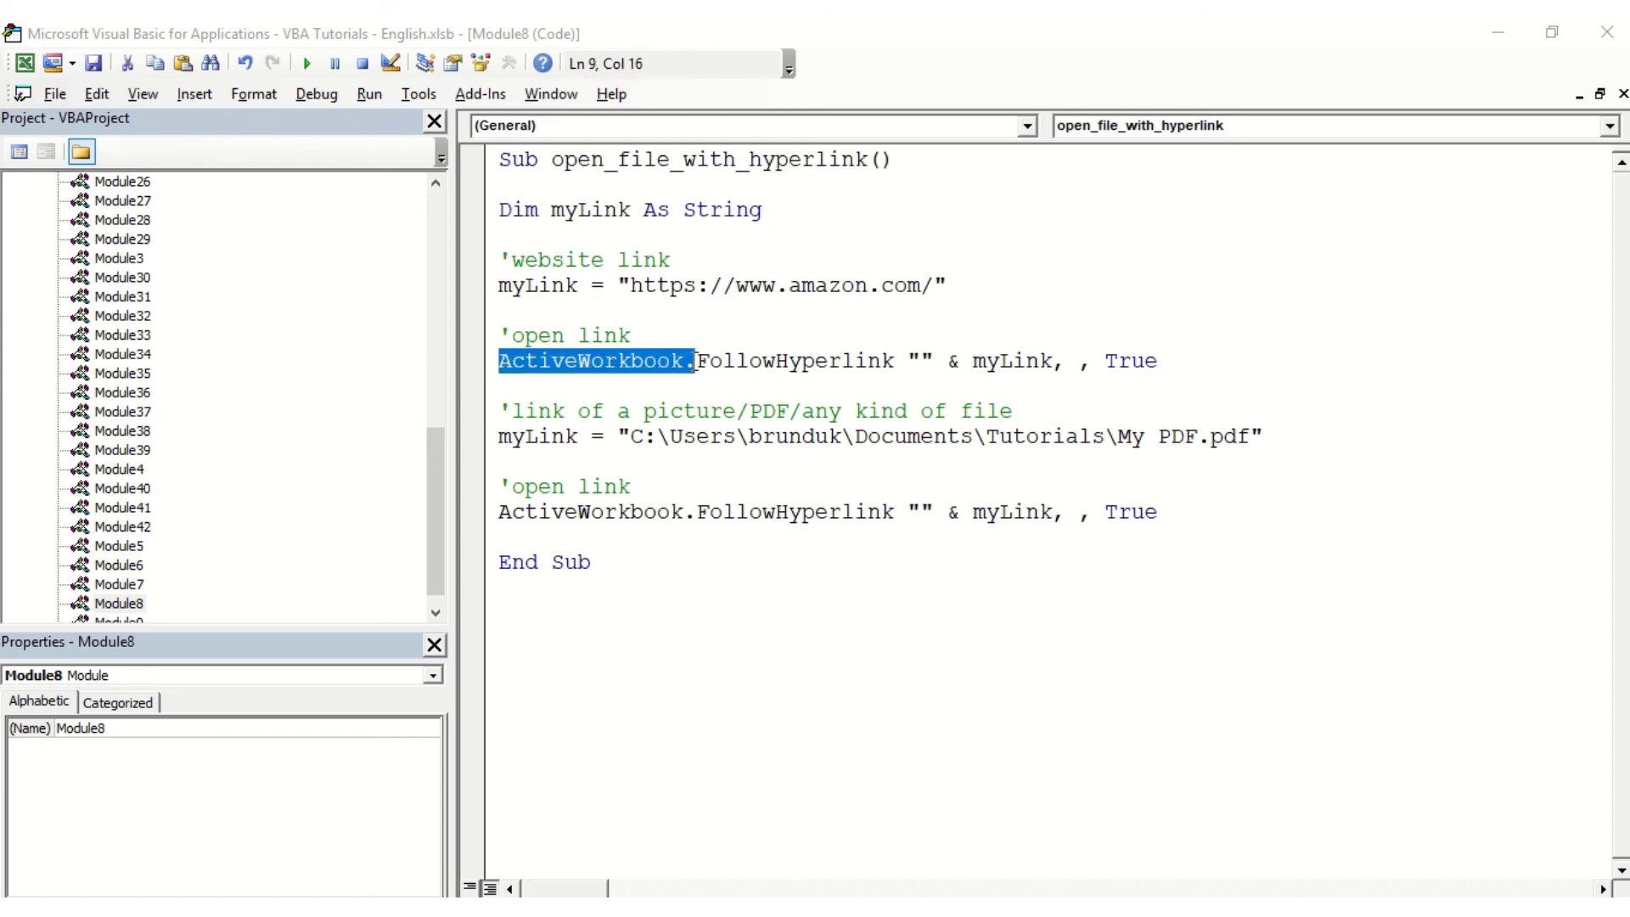
{"action": "left_click_drag", "start_coordinate": [695, 360], "coordinate": [895, 359]}
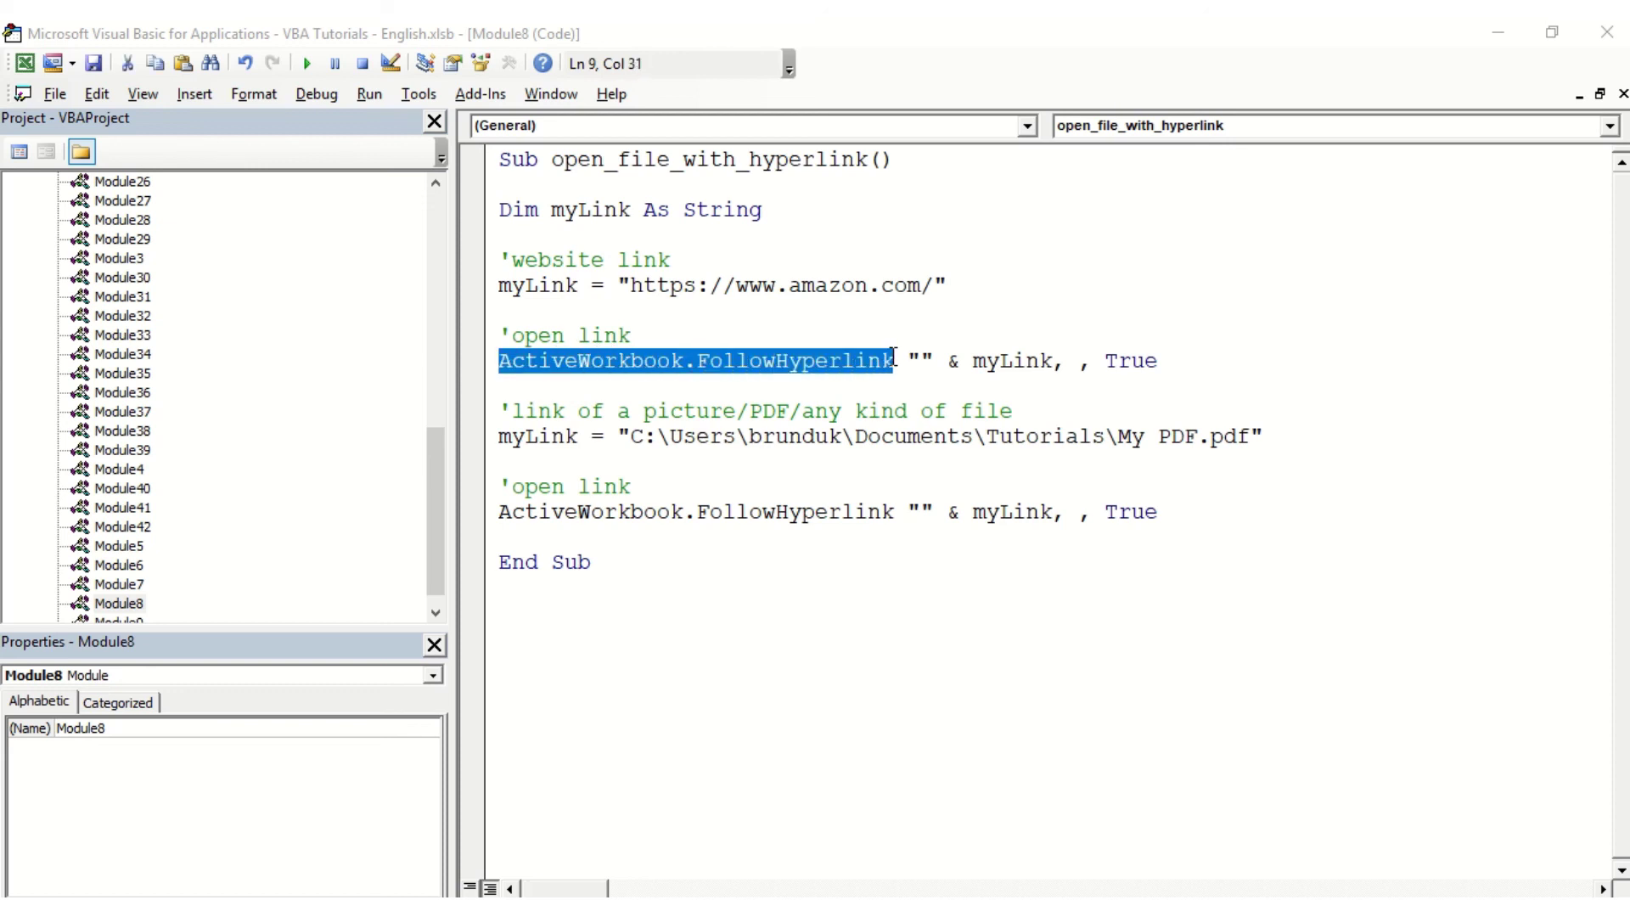